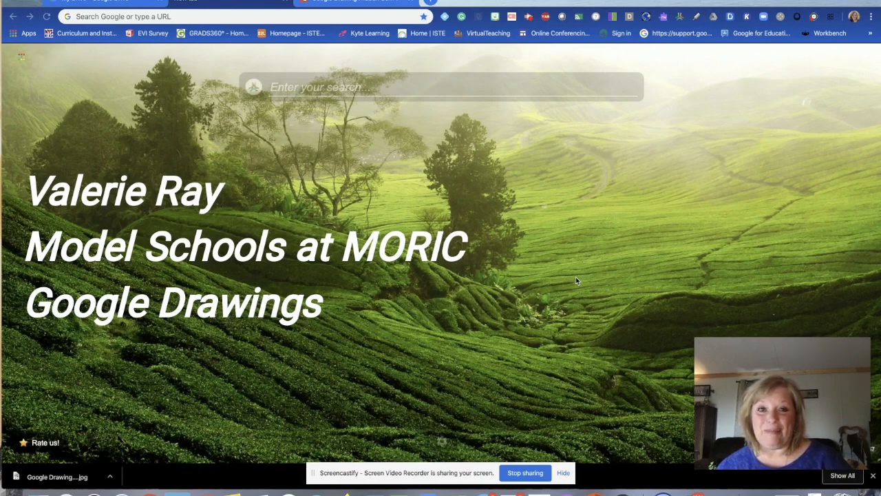
Step: Close the empty new tab and switch to the My Drive page
key(ctrl+w)
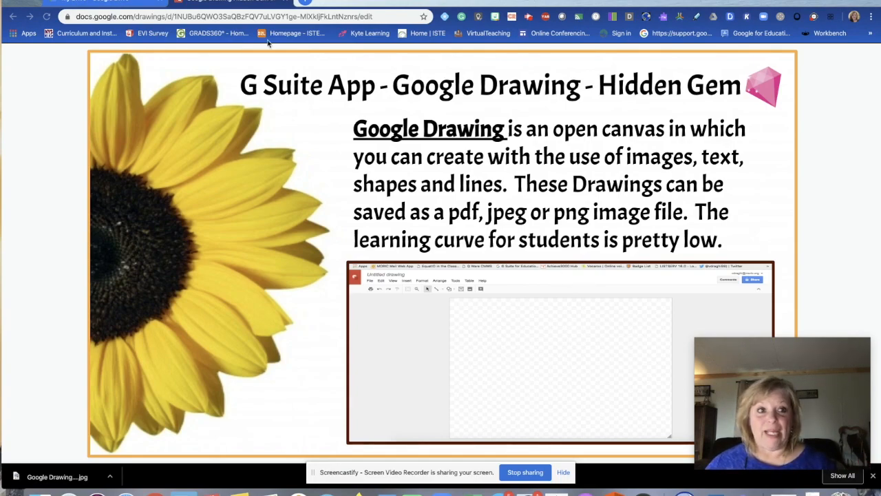
click(118, 5)
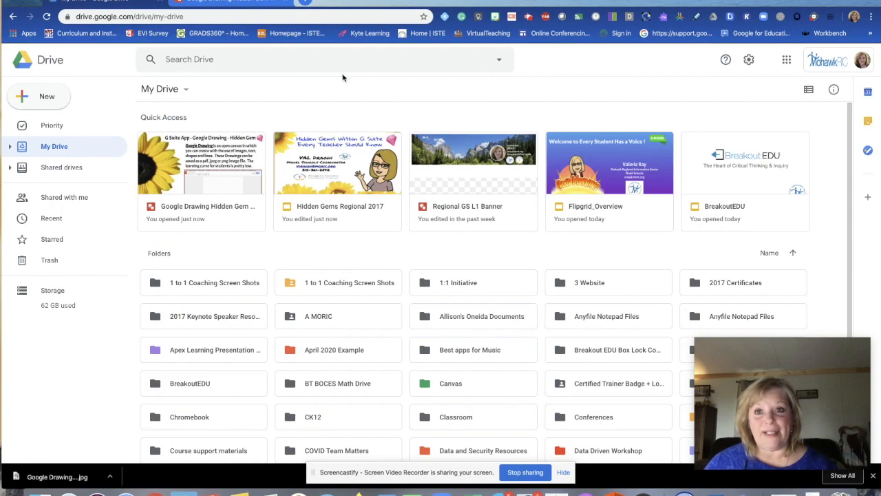
Step: Browse the Google apps launcher, then expand New > More to reveal Google Drawings
click(787, 61)
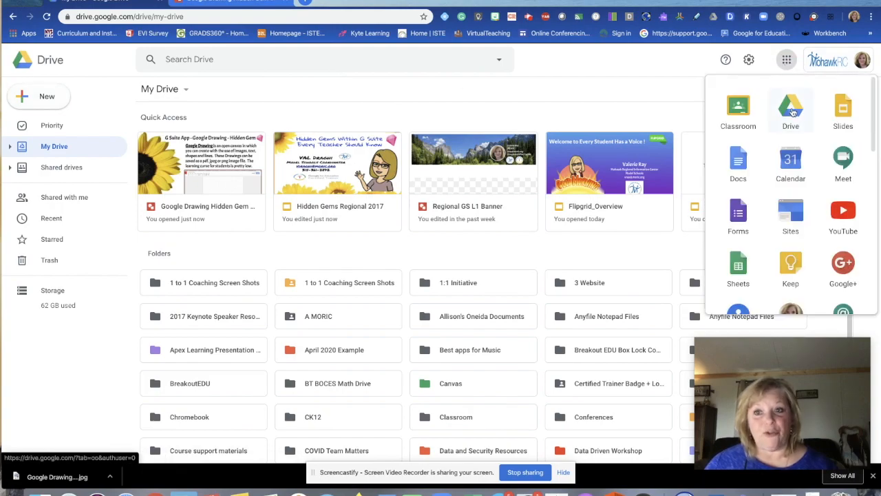
click(588, 65)
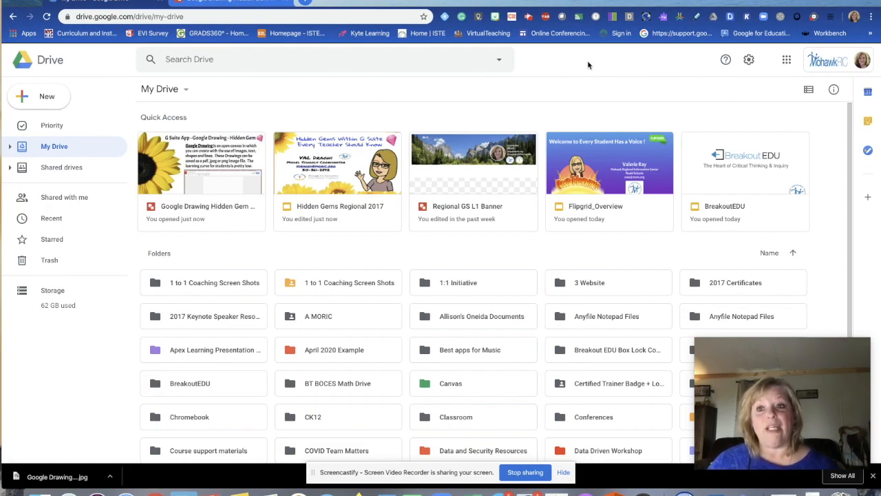
click(787, 60)
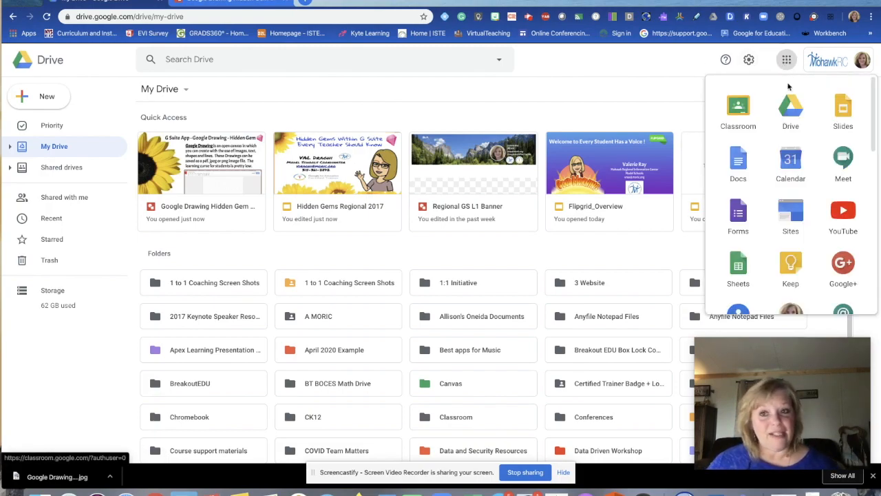
scroll(792, 221, down, 10)
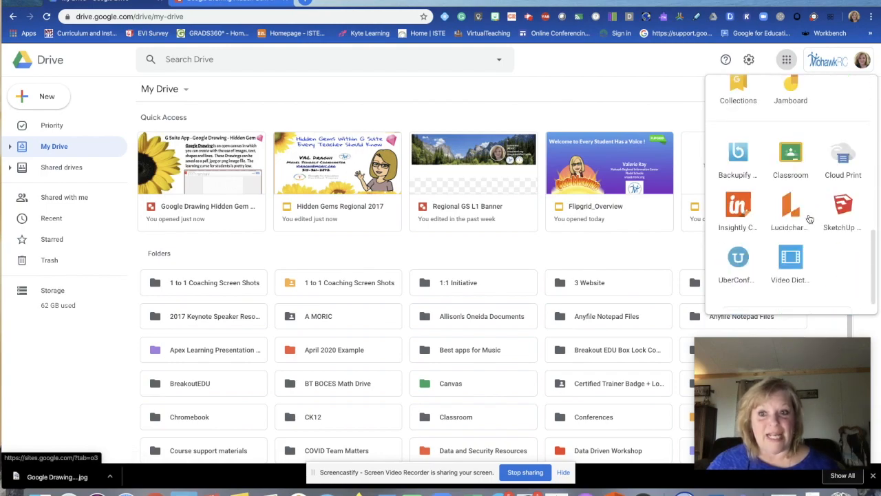
scroll(792, 193, up, 10)
click(614, 62)
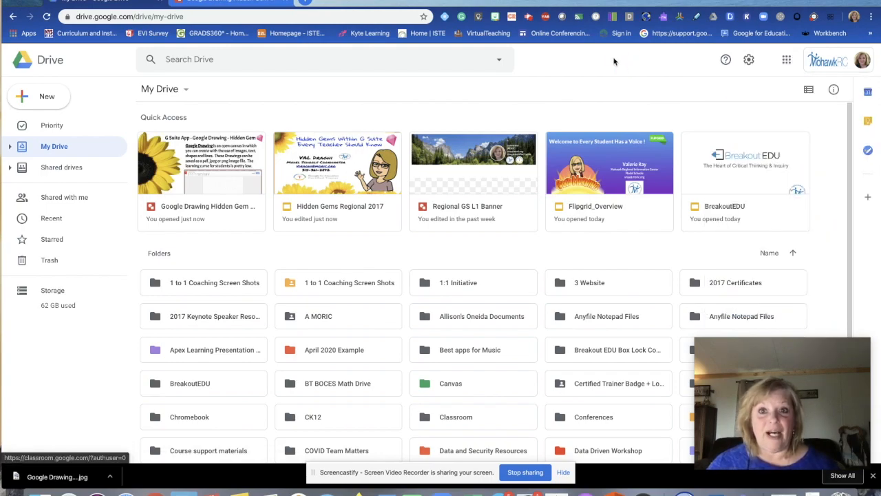
click(47, 99)
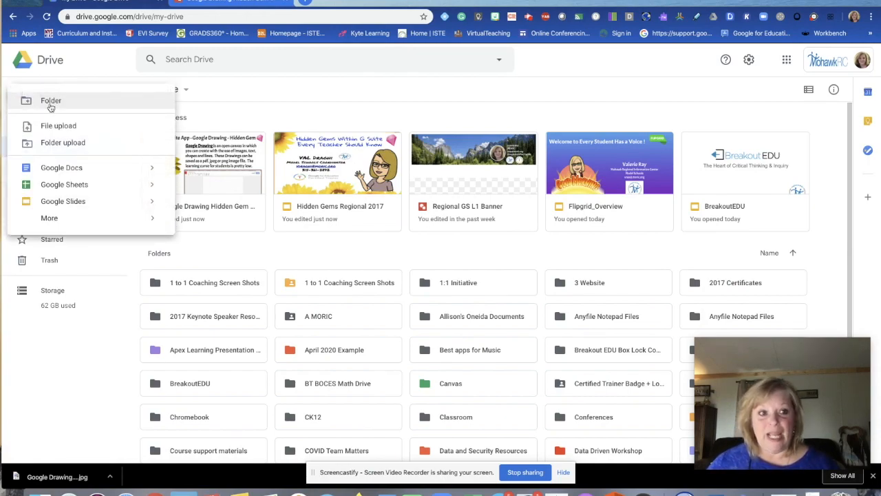
mouse_move(54, 220)
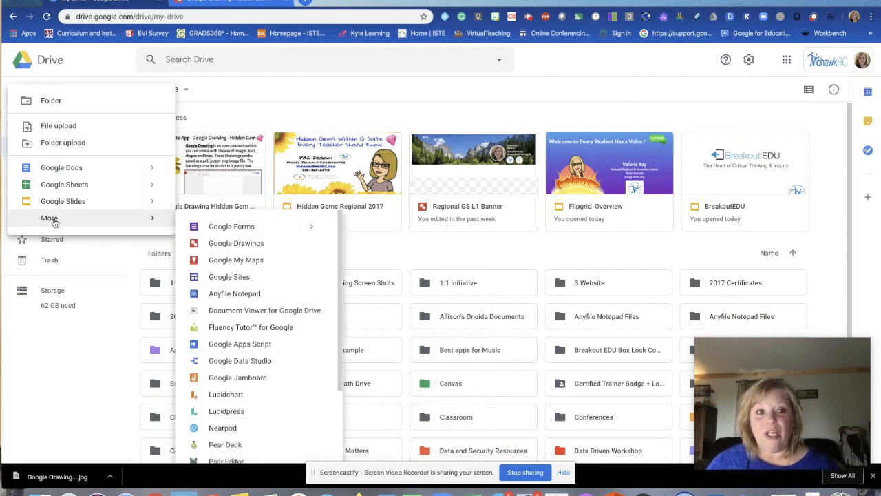
Step: Create a new Google Drawing and title it 'Example Google Drawing'
click(231, 245)
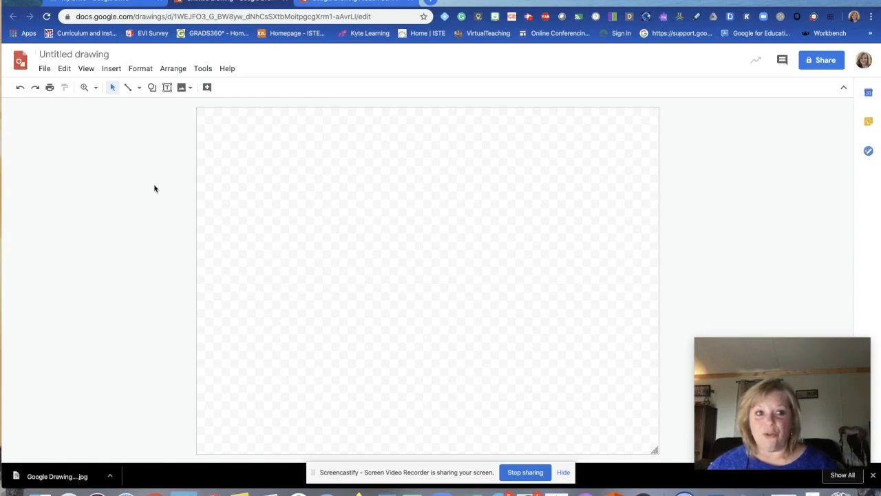
click(65, 53)
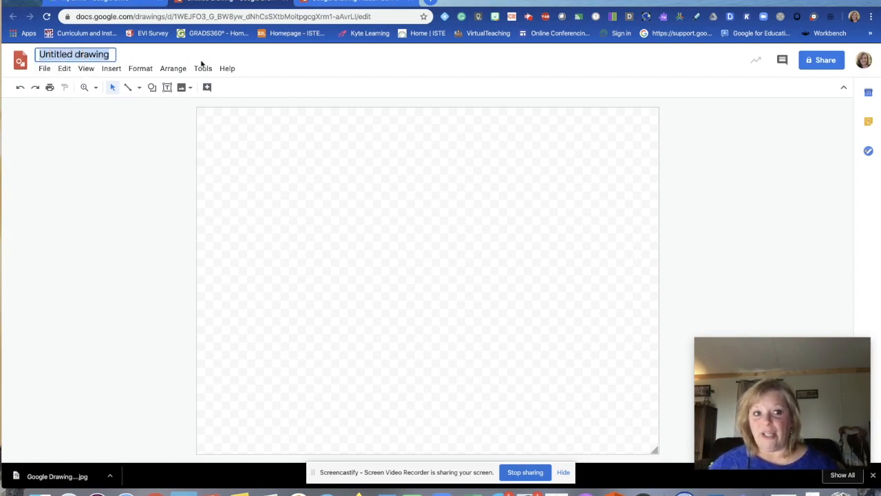
text(Exsmpl)
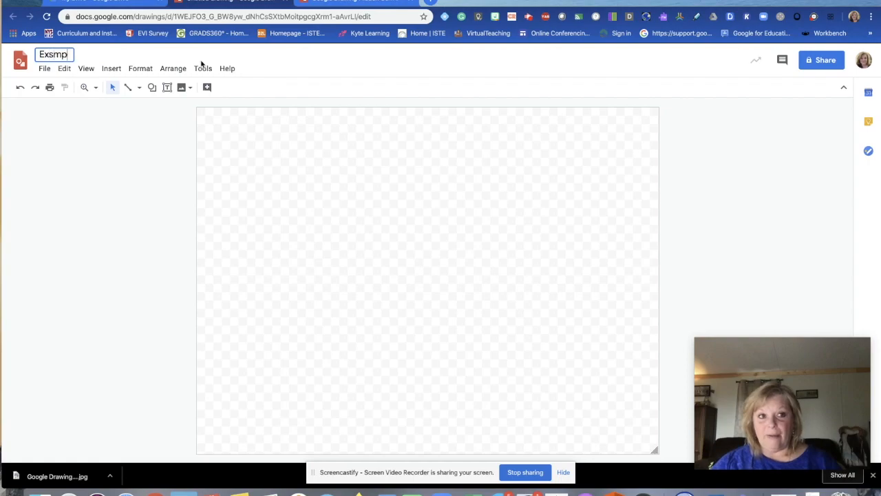
key(BackSpace)
key(BackSpace)
key(BackSpace)
key(BackSpace)
text(a)
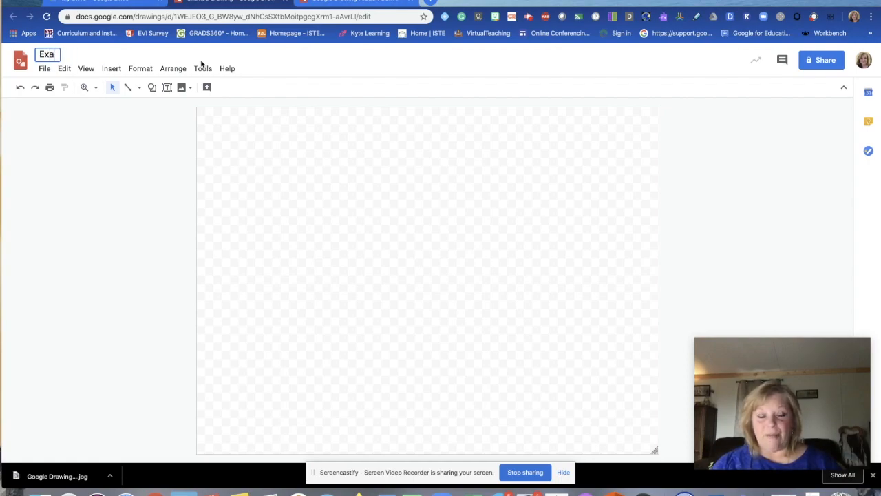
text(mple Google )
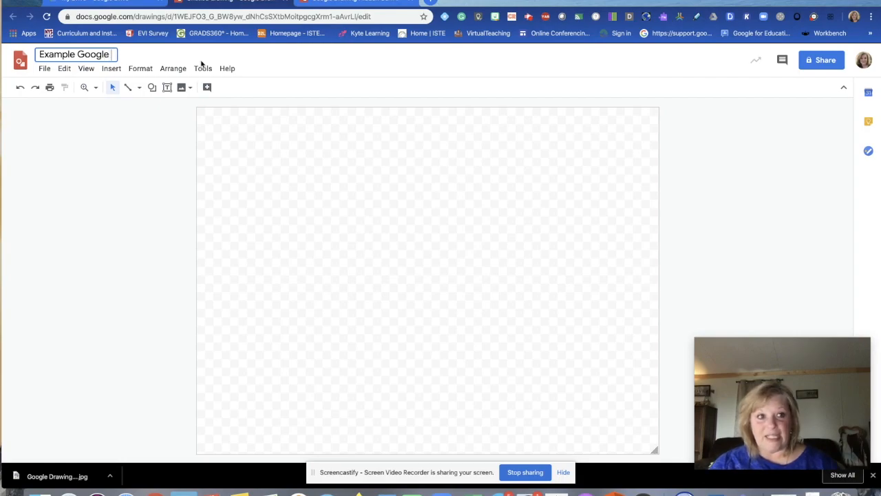
text(Drawing)
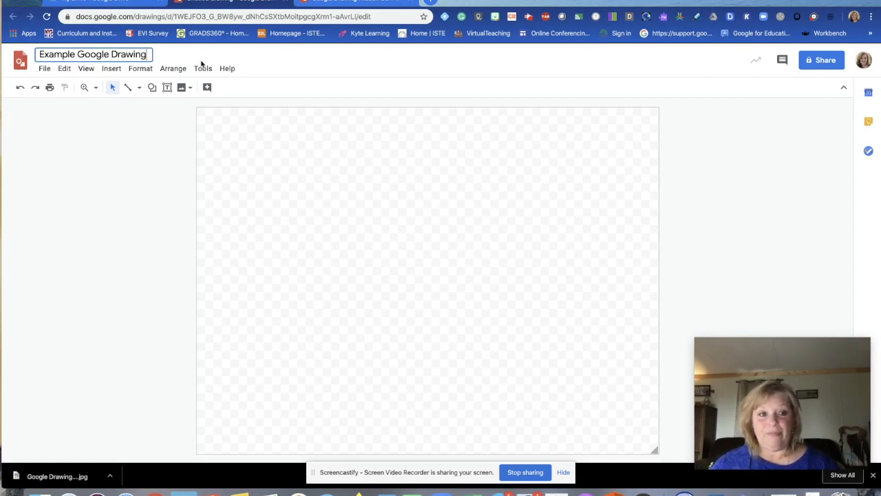
click(278, 146)
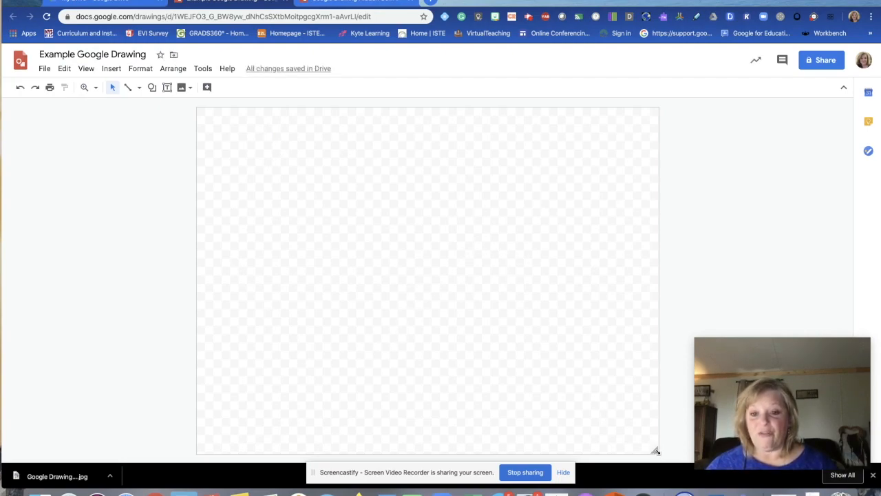
Step: Drag the canvas corner repeatedly until the page is slightly wider than tall
drag(656, 451, 771, 310)
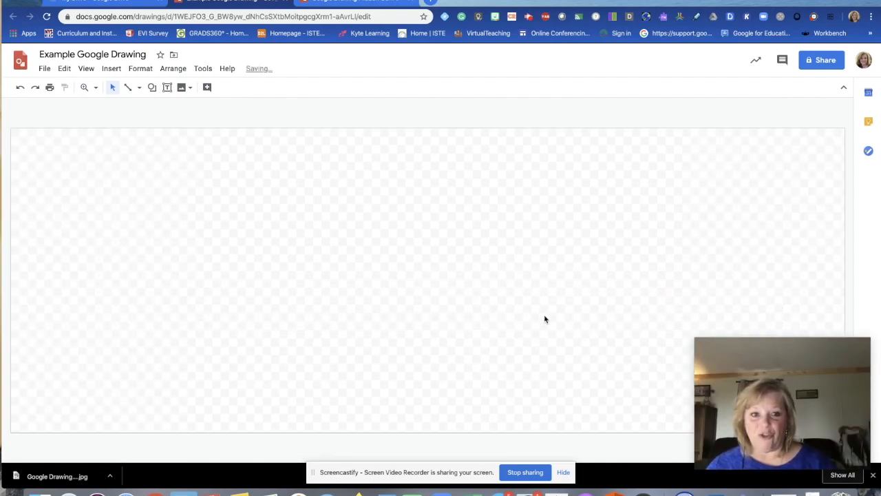
drag(775, 365, 39, 349)
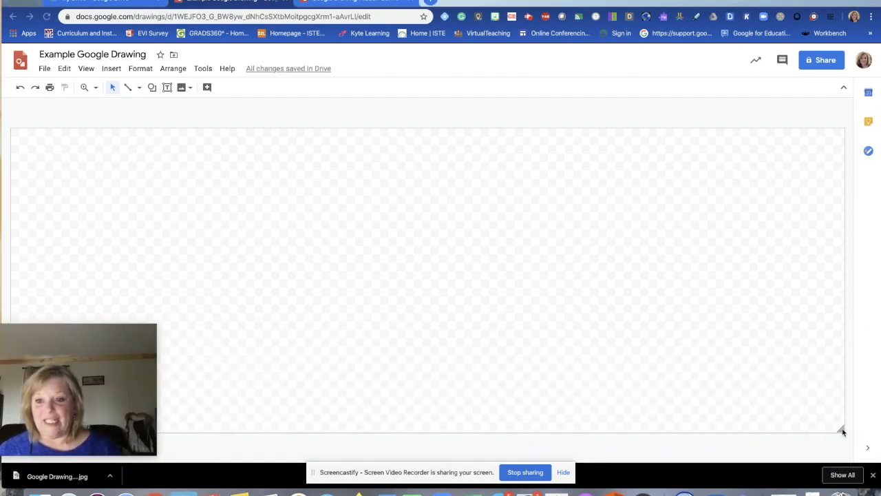
drag(841, 429, 550, 394)
drag(780, 451, 592, 388)
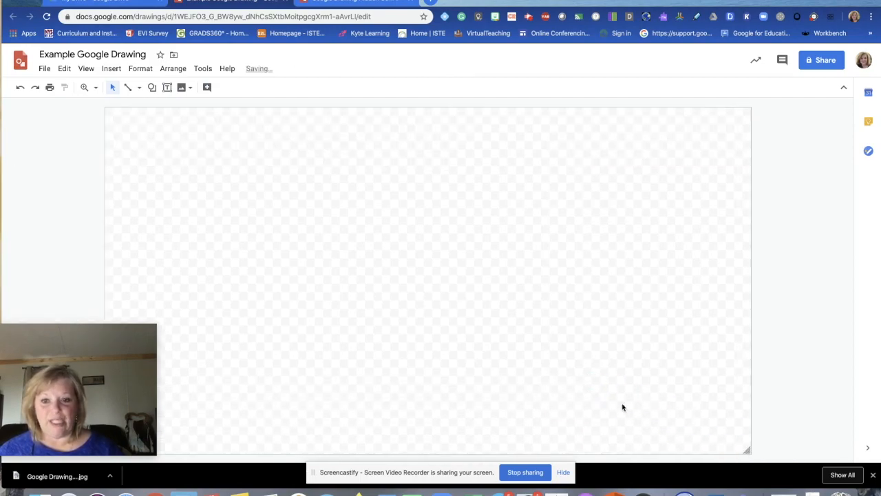
drag(747, 449, 614, 454)
drag(91, 387, 809, 365)
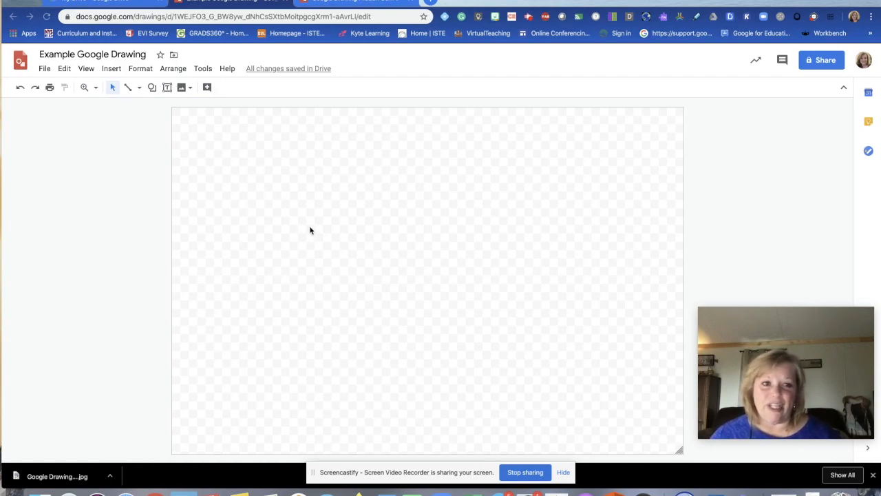
Step: Set the drawing's link sharing to 'On - Anyone with the link' in advanced sharing settings
click(783, 62)
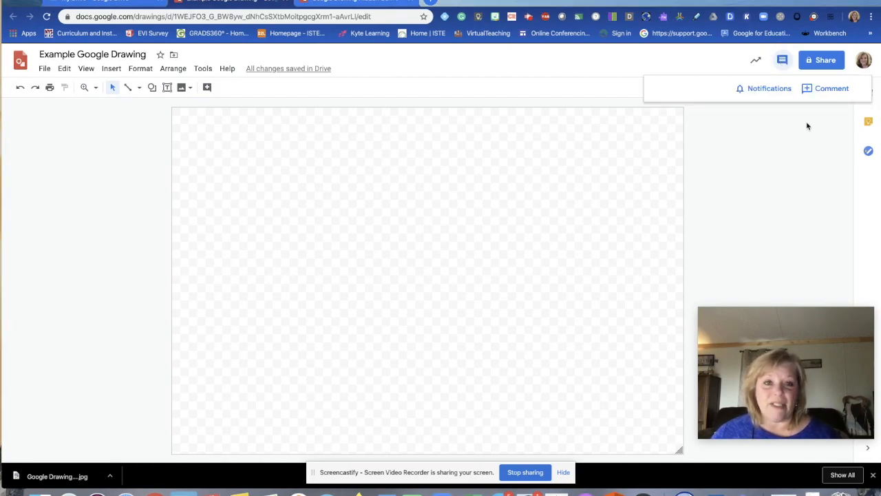
click(797, 136)
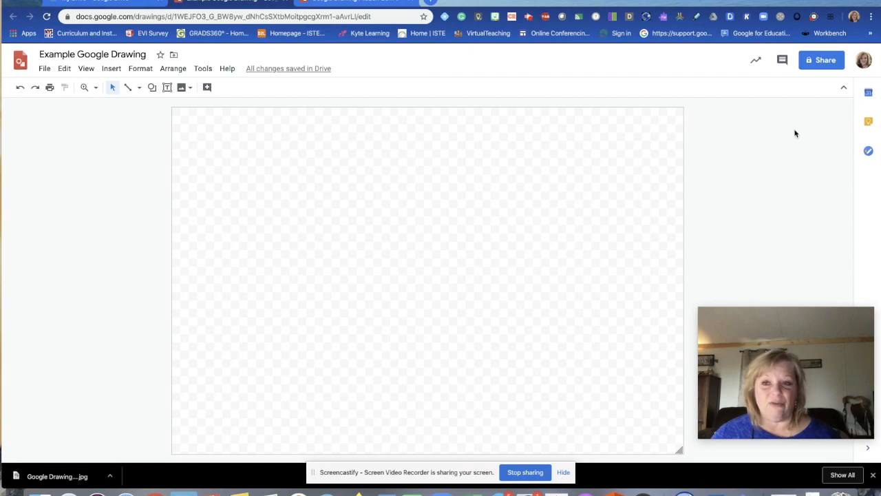
click(821, 61)
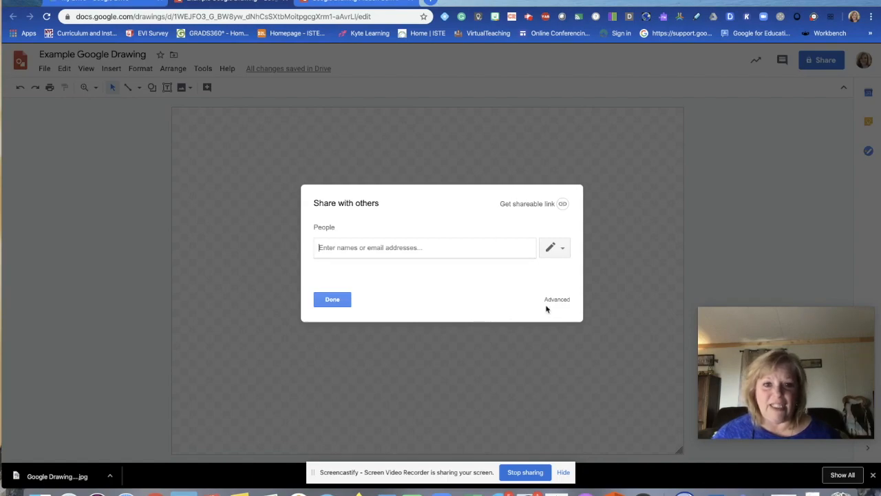
click(554, 300)
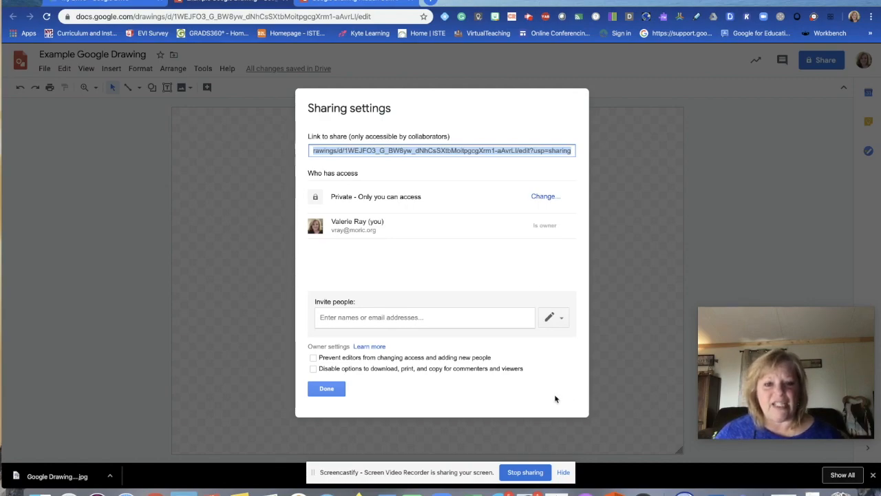
click(546, 197)
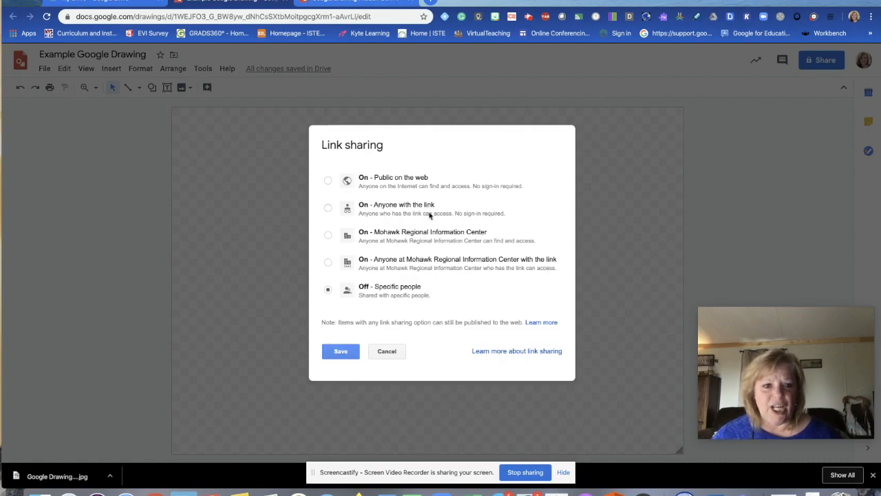
click(367, 206)
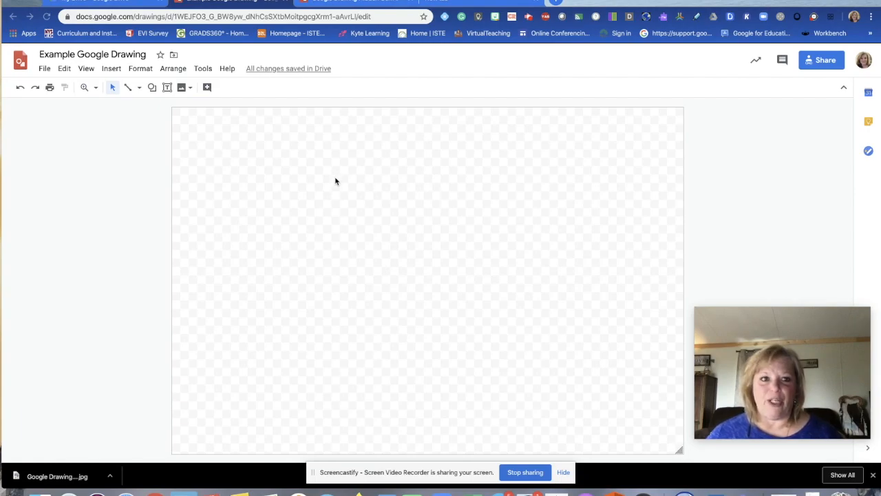
Step: Bring up the Insert > Image > Search the web panel
click(111, 70)
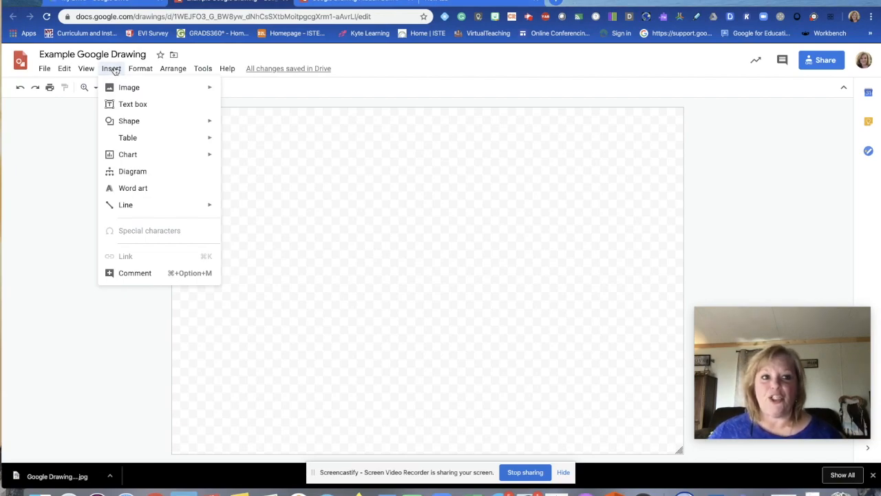
mouse_move(132, 93)
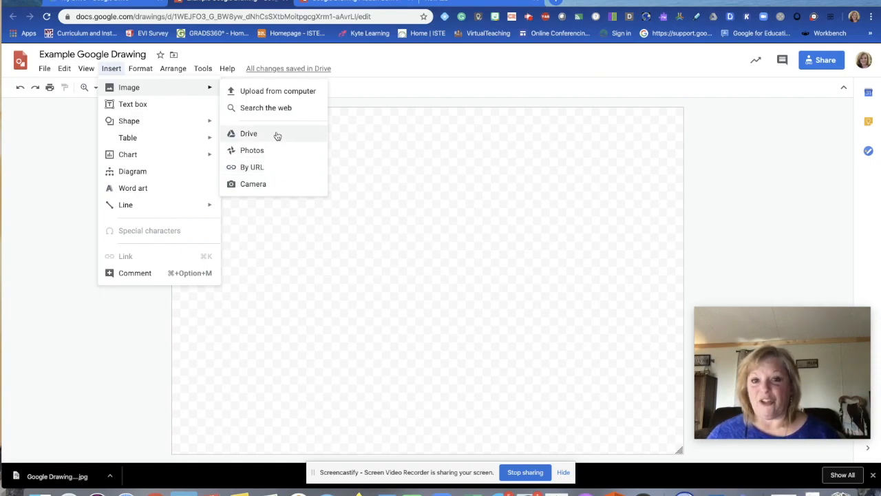
click(271, 106)
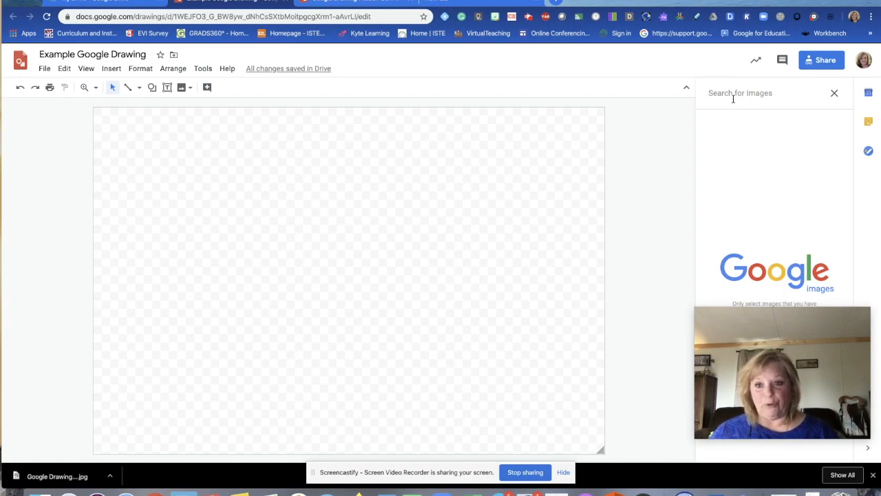
drag(812, 328, 639, 340)
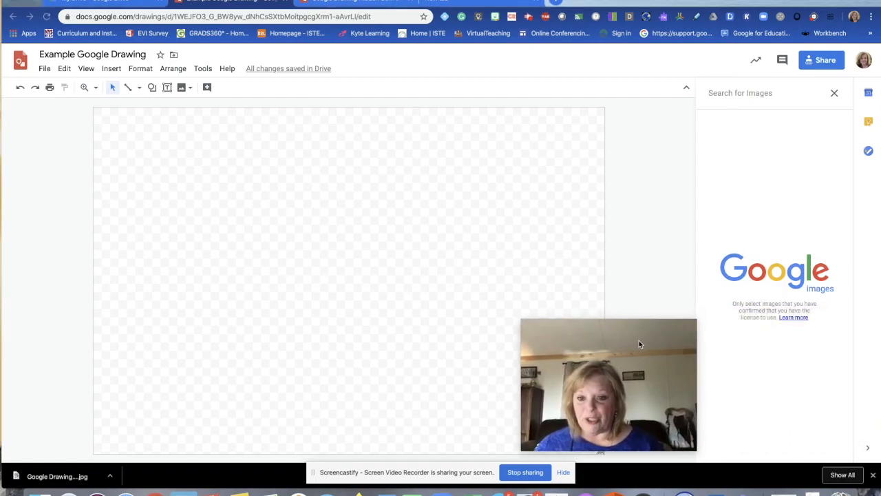
Step: Search for 'Mountain Images' and pick the white-cloud-over-green-mountains photo
click(755, 97)
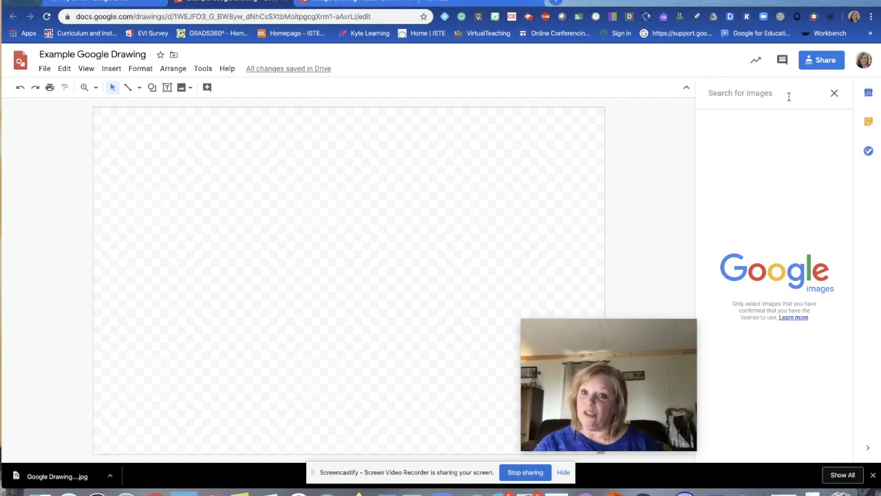
text(Mountain)
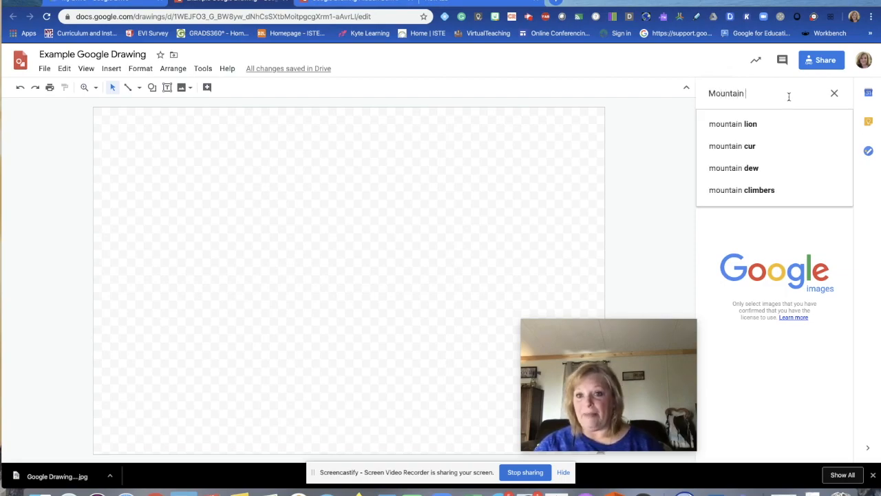
text( Images)
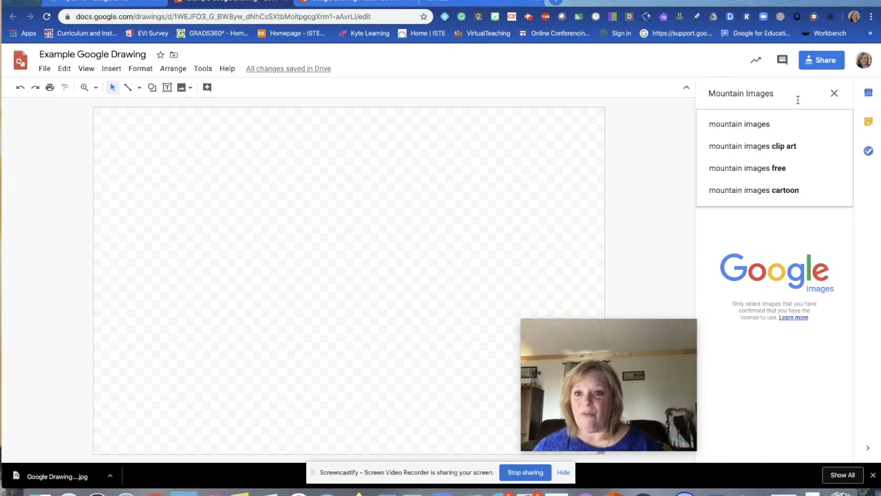
click(785, 126)
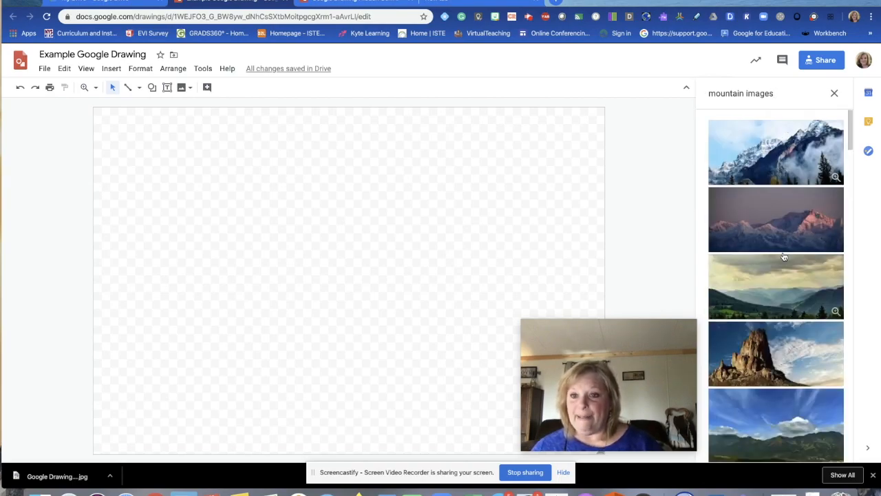
scroll(784, 256, down, 2)
scroll(784, 256, down, 4)
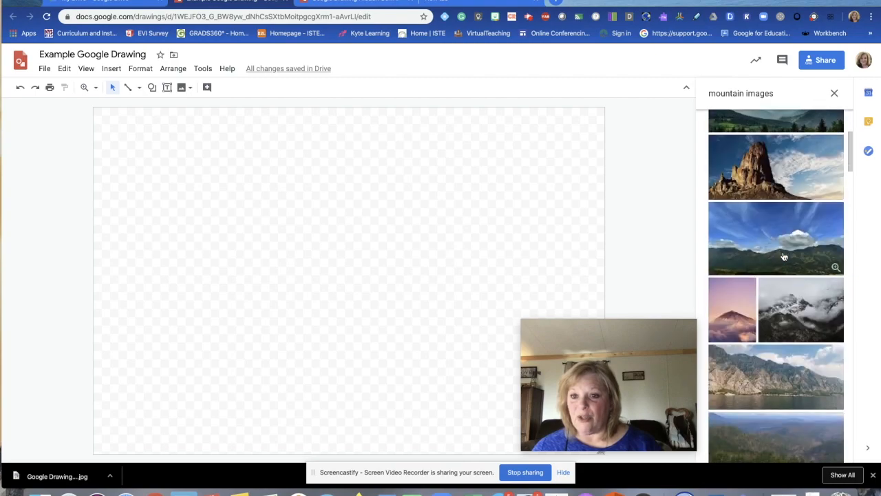
click(791, 236)
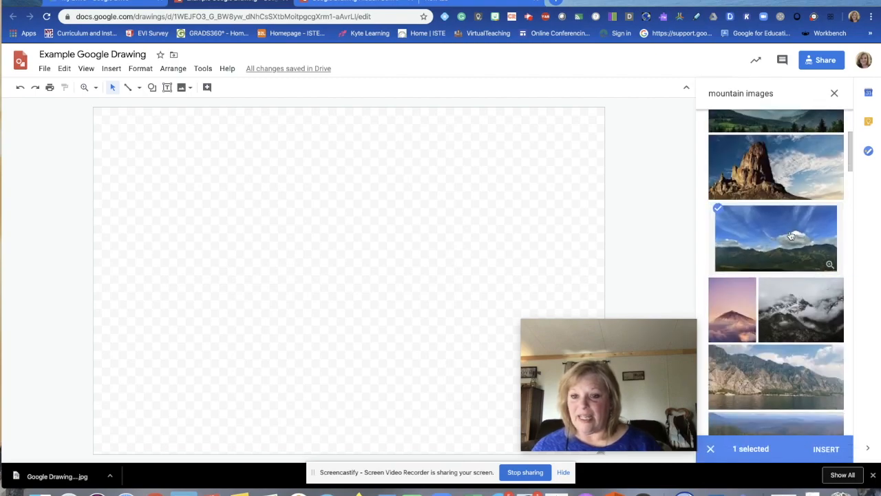
Step: Insert the mountain photo and shorten its height from the bottom edge
click(826, 449)
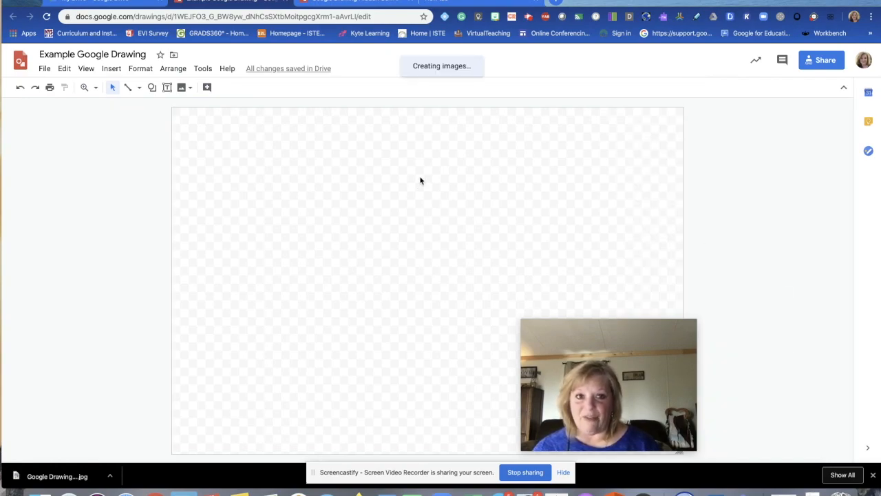
drag(593, 341, 750, 344)
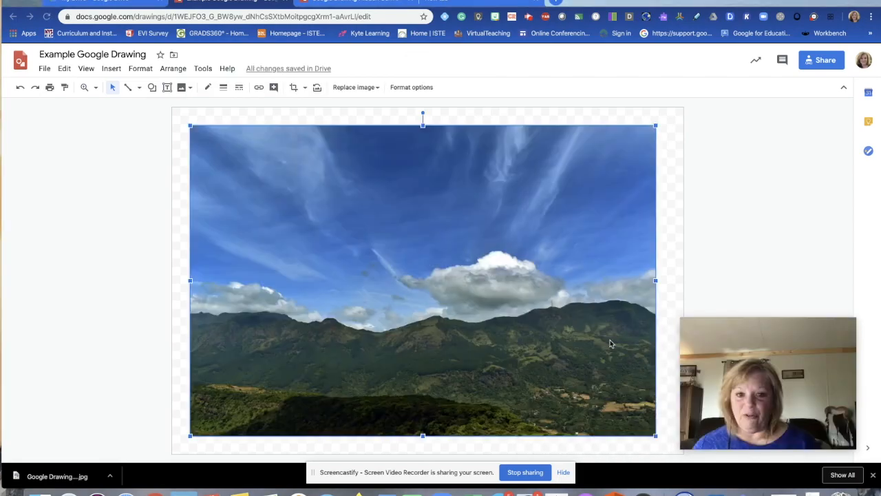
drag(425, 435, 423, 294)
click(425, 369)
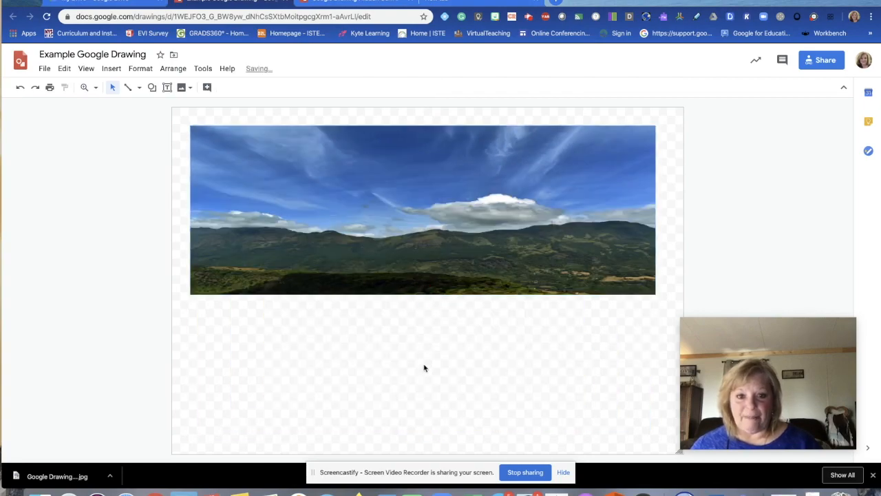
click(452, 272)
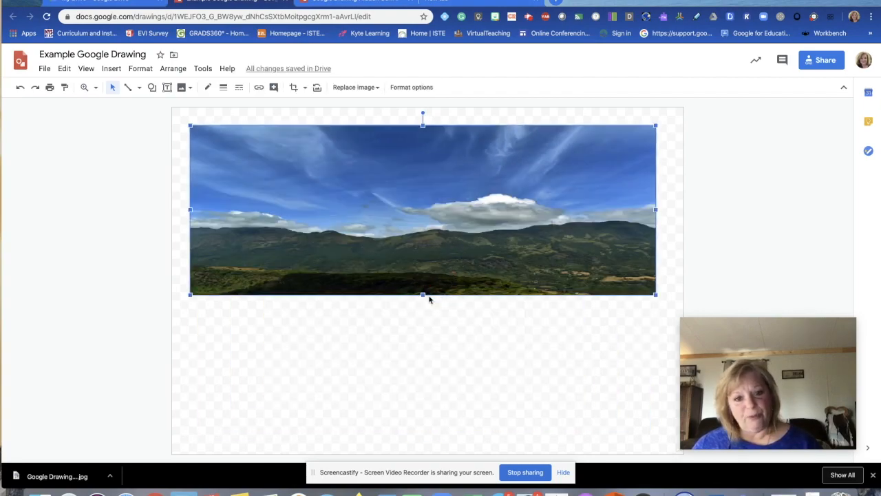
drag(422, 294, 424, 275)
click(442, 333)
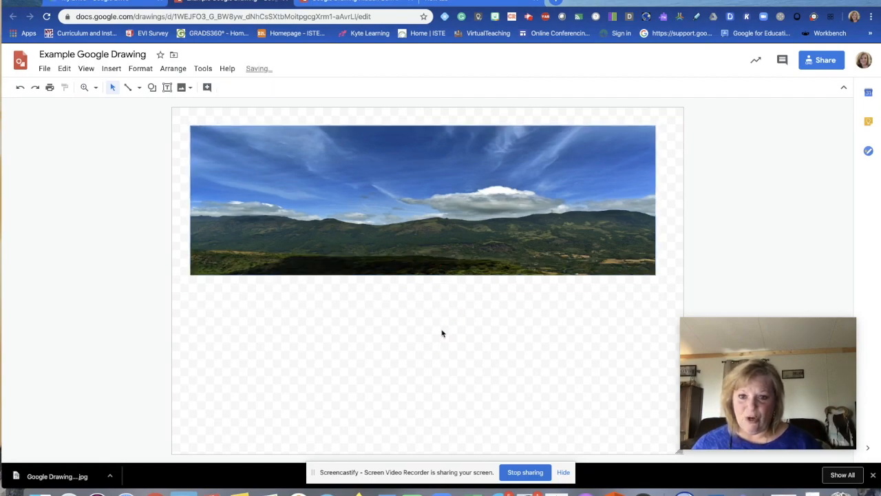
Step: Widen the photo on both sides and centre it as a banner at the canvas top
click(547, 191)
drag(655, 200, 671, 199)
drag(188, 200, 177, 200)
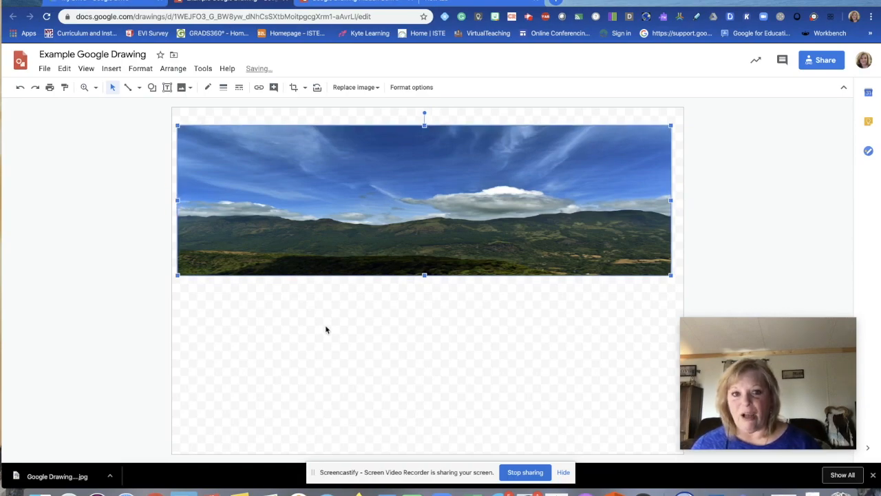
drag(471, 199, 475, 194)
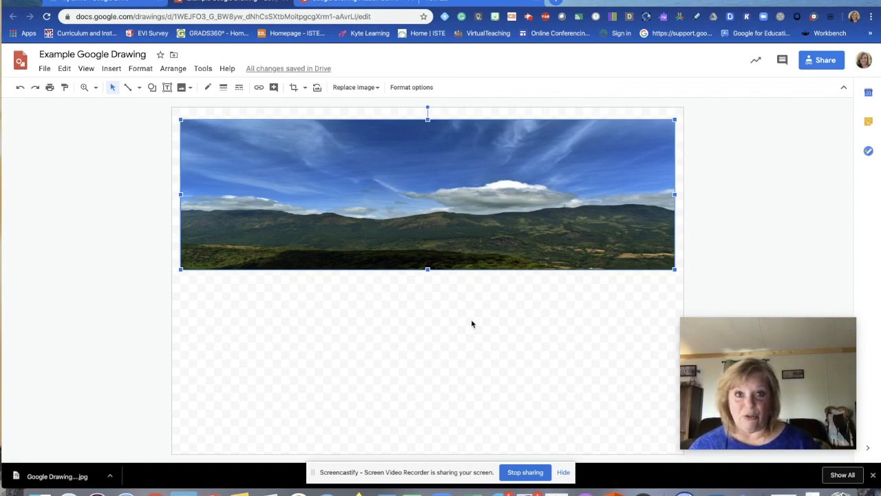
click(511, 328)
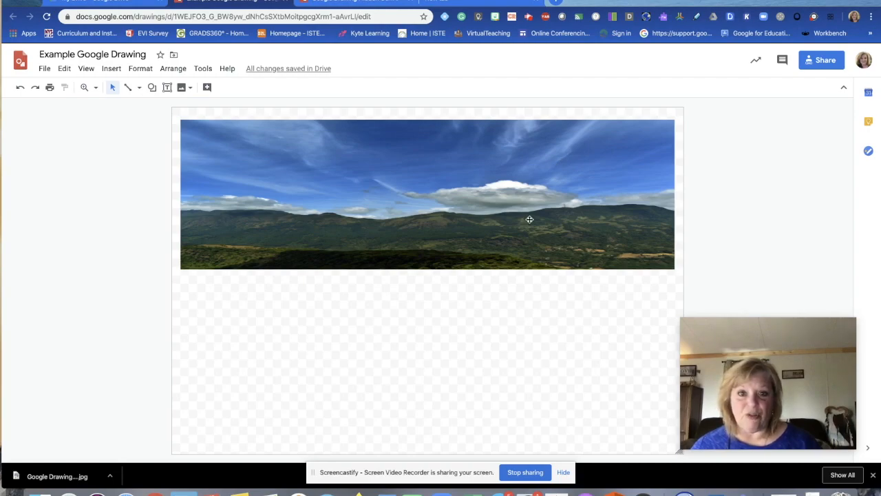
Step: Draw a text box on the banner's lower right, formatted Acme, 11 pt, white
click(167, 88)
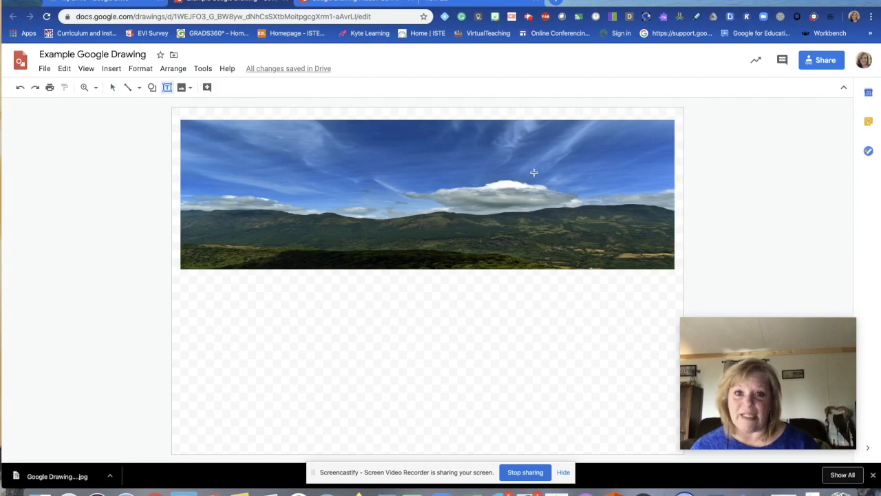
drag(480, 203, 662, 263)
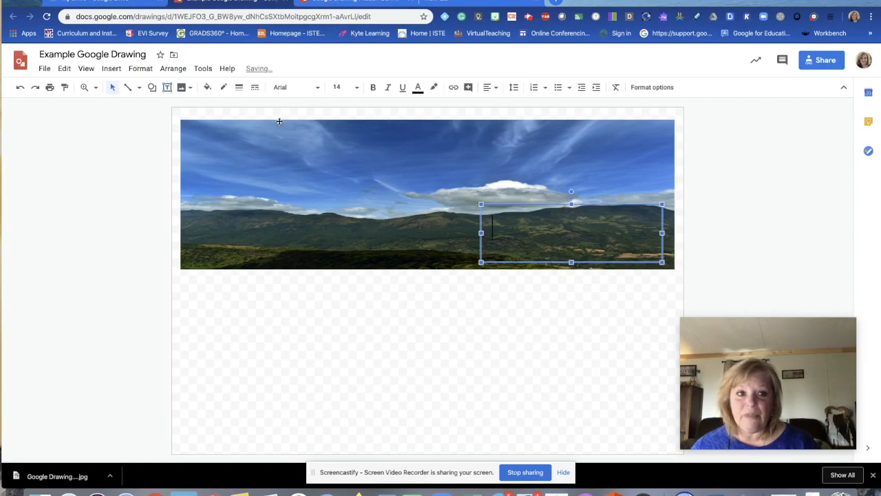
click(315, 89)
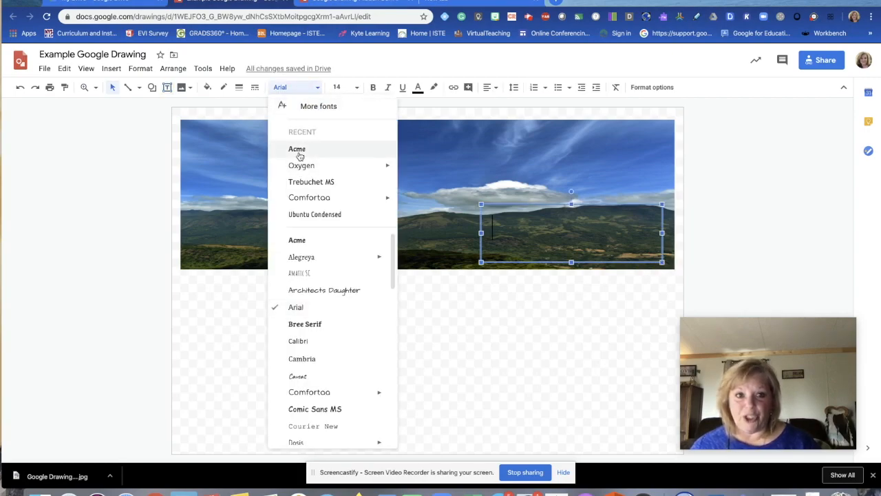
click(298, 149)
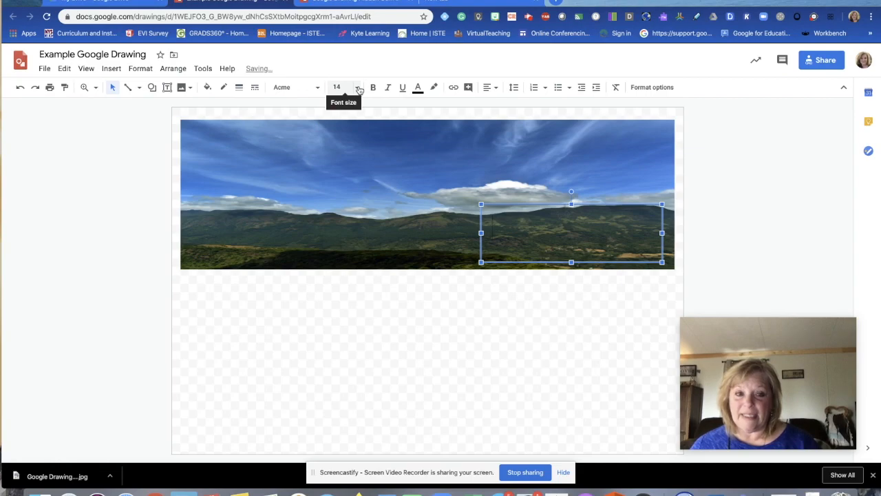
click(338, 86)
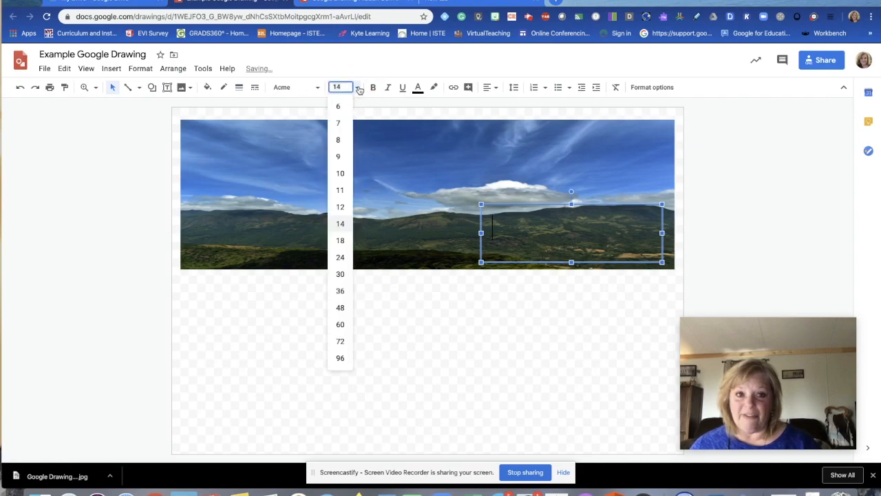
click(341, 192)
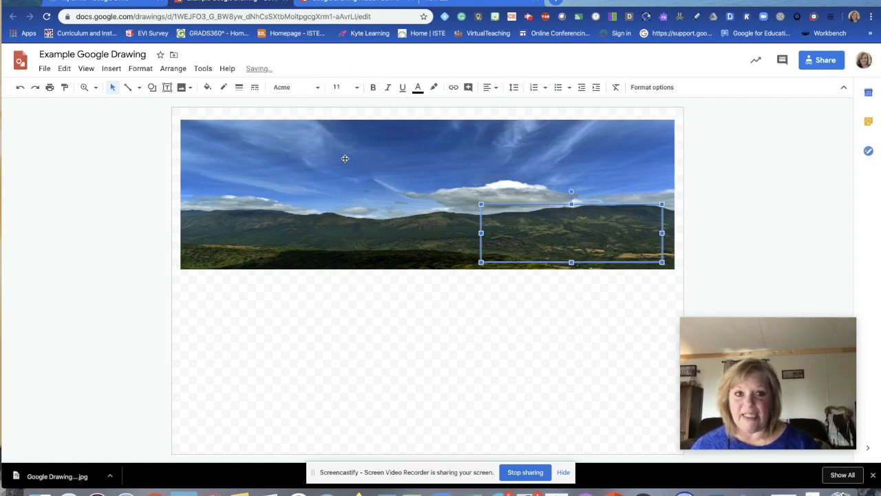
click(418, 87)
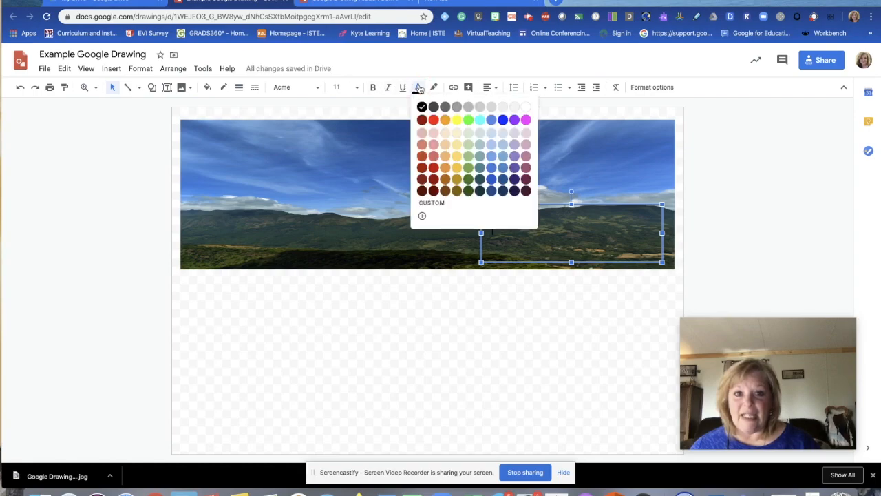
click(525, 107)
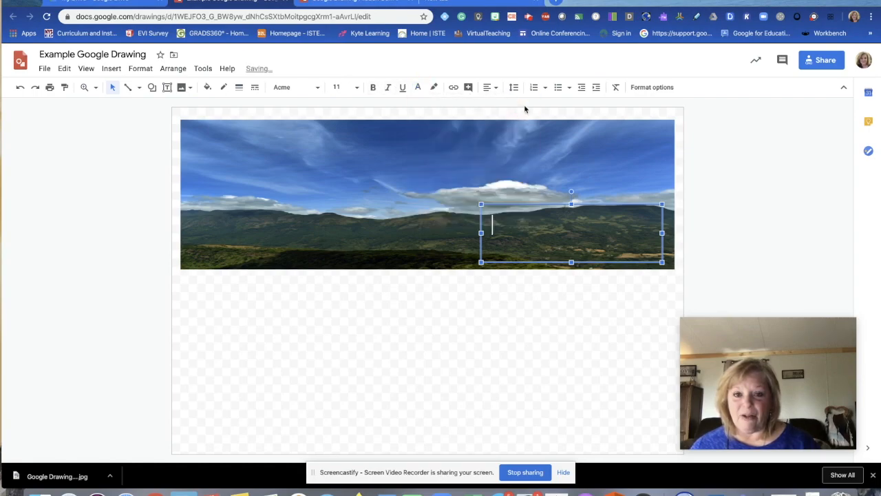
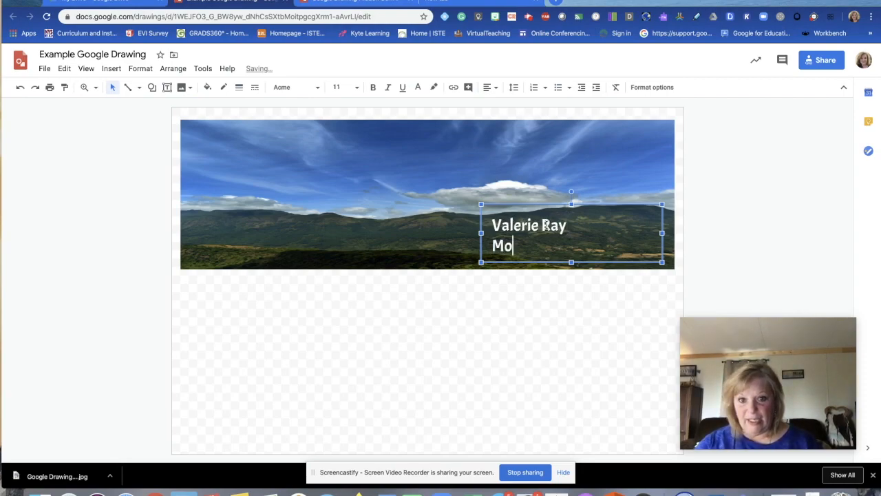
Step: Type the teacher's name, school name and e-mail address into the text box, nudging it up
text( Moric Model Schools)
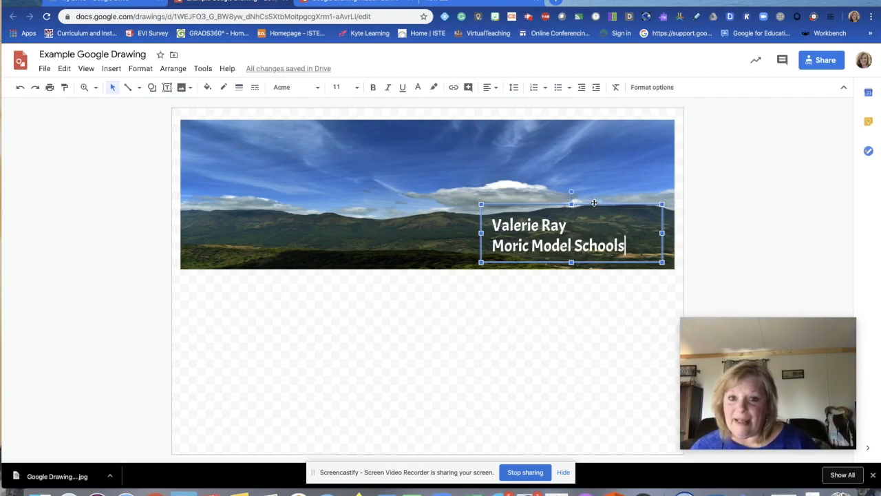
drag(591, 203, 593, 189)
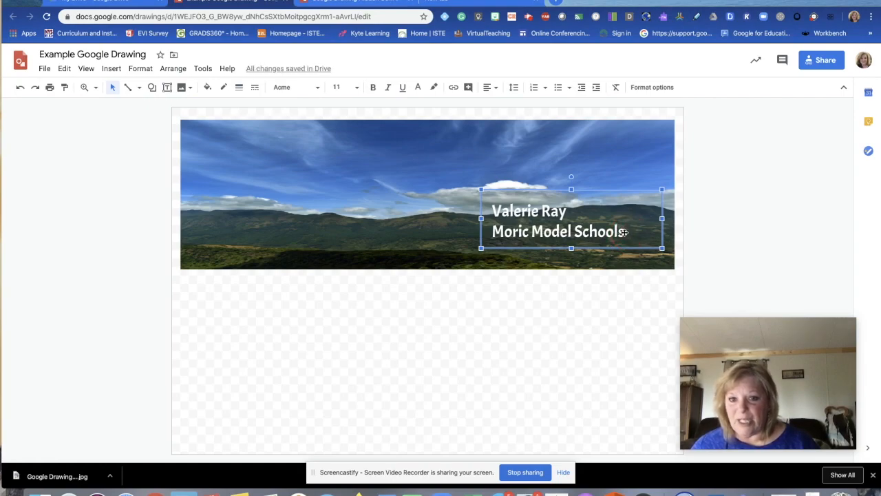
key(Return)
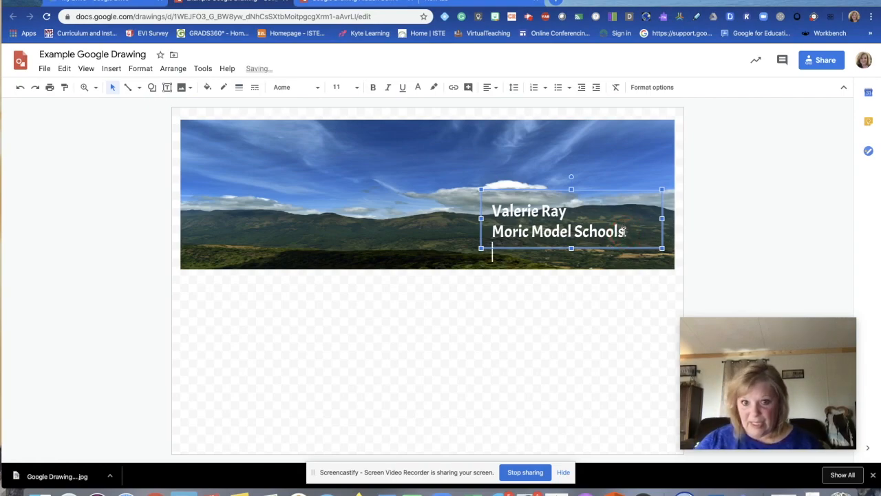
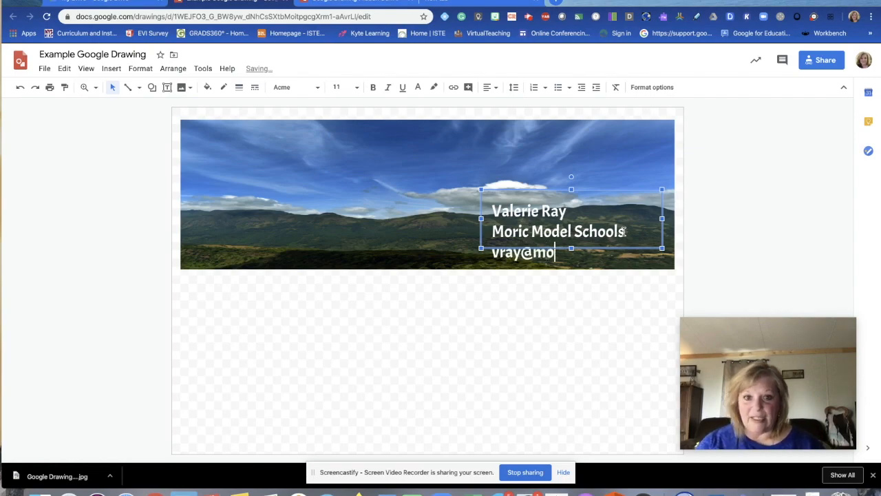
click(643, 186)
Step: Stretch the text box downward so it fully encloses the e-mail line
click(551, 232)
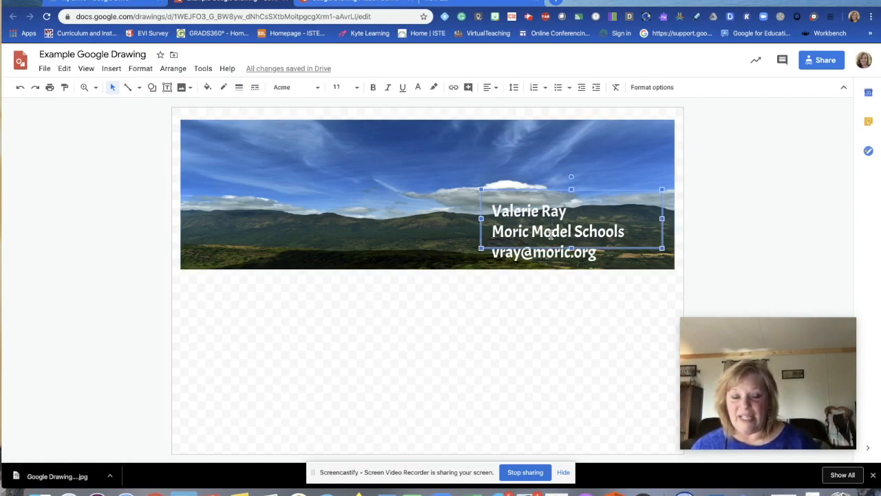
drag(572, 249, 571, 265)
click(555, 304)
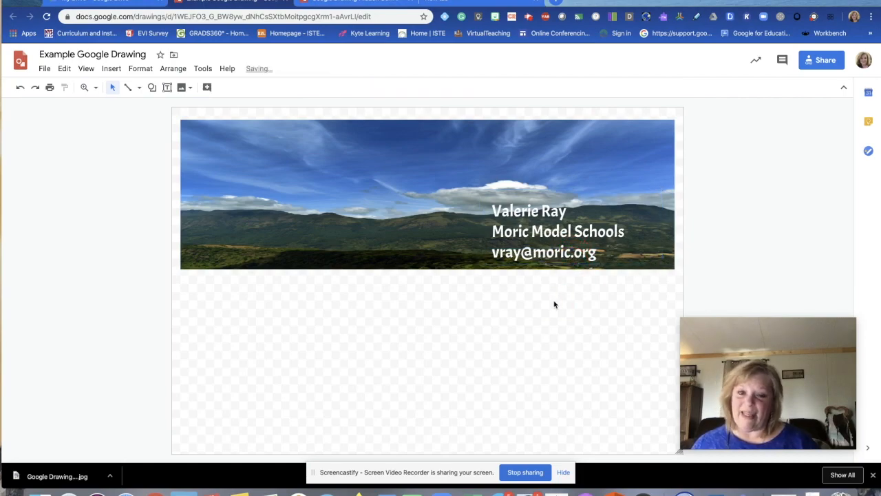
Step: Lower the contact text box, narrow it, and shift it toward the banner's right edge
click(558, 205)
drag(571, 189, 592, 196)
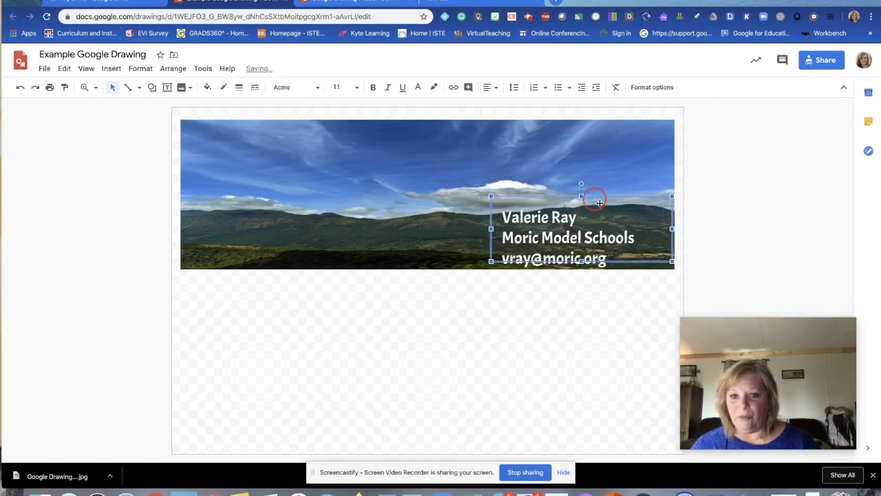
drag(672, 228, 647, 228)
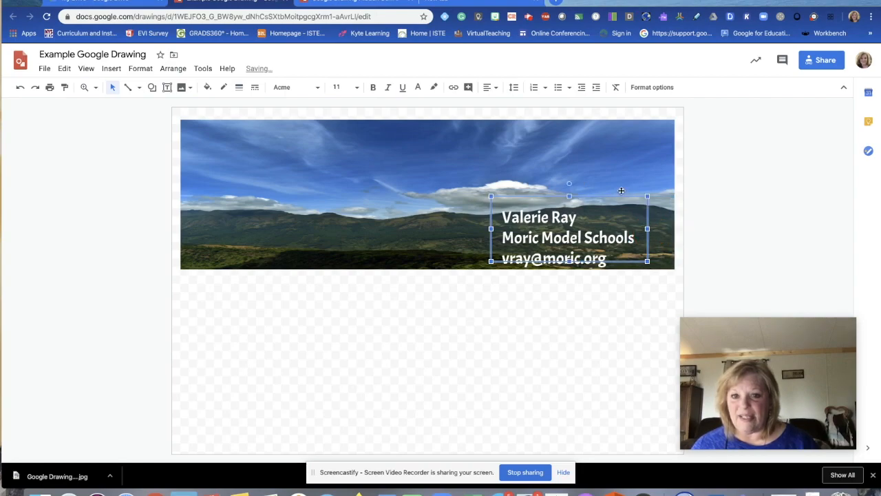
drag(596, 196, 609, 196)
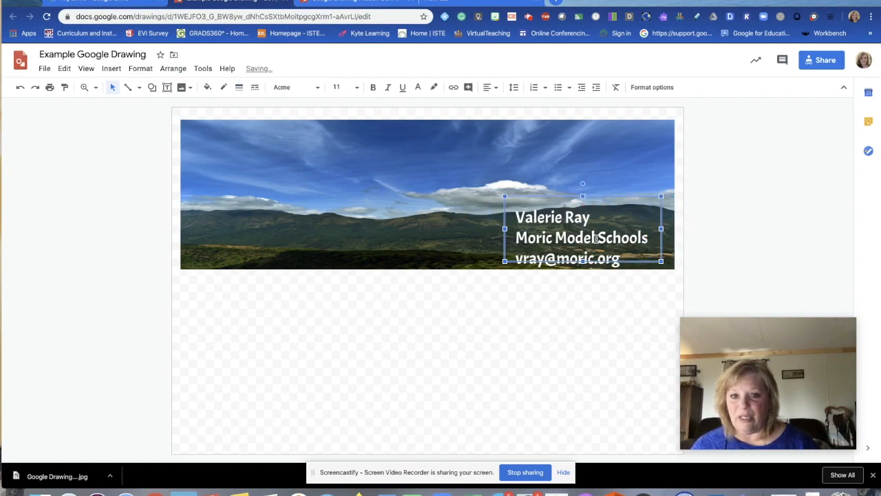
click(544, 318)
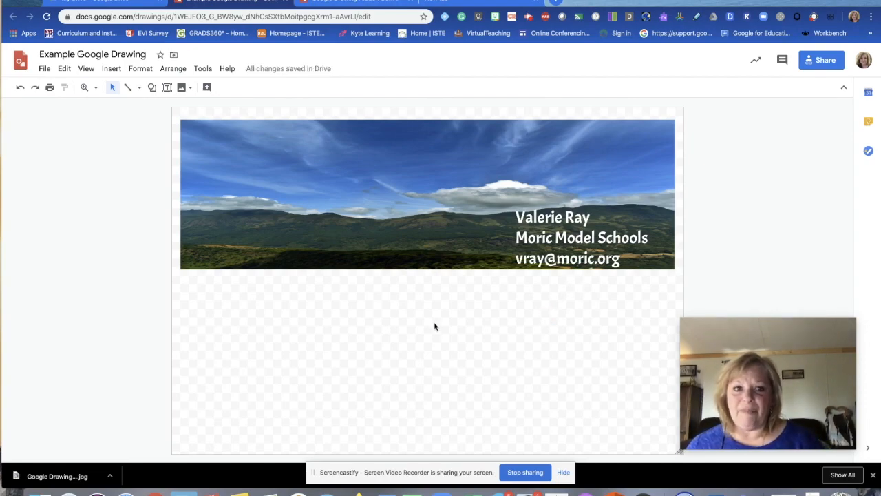
click(111, 68)
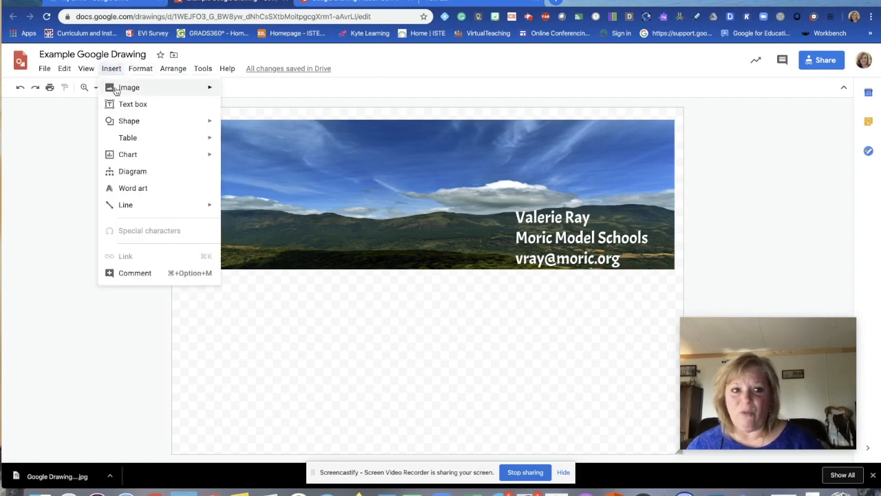
Step: Open the Insert > Image > Drive picker and browse its location tabs
mouse_move(116, 90)
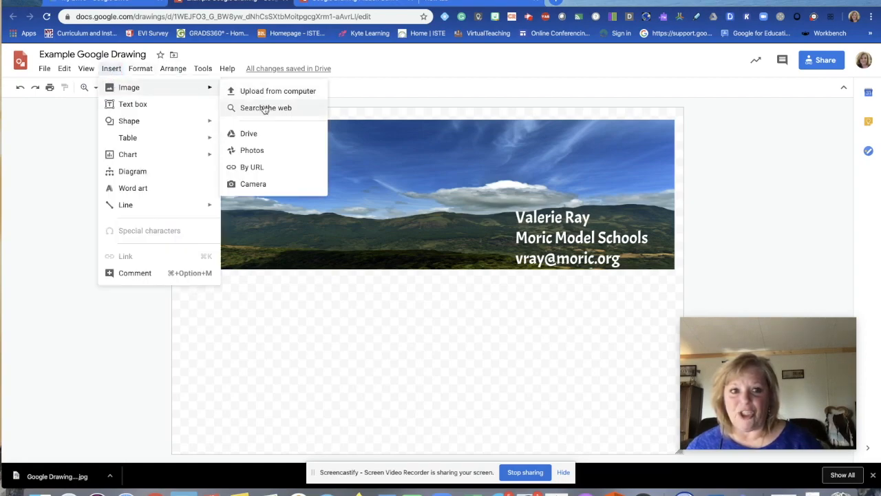
click(263, 141)
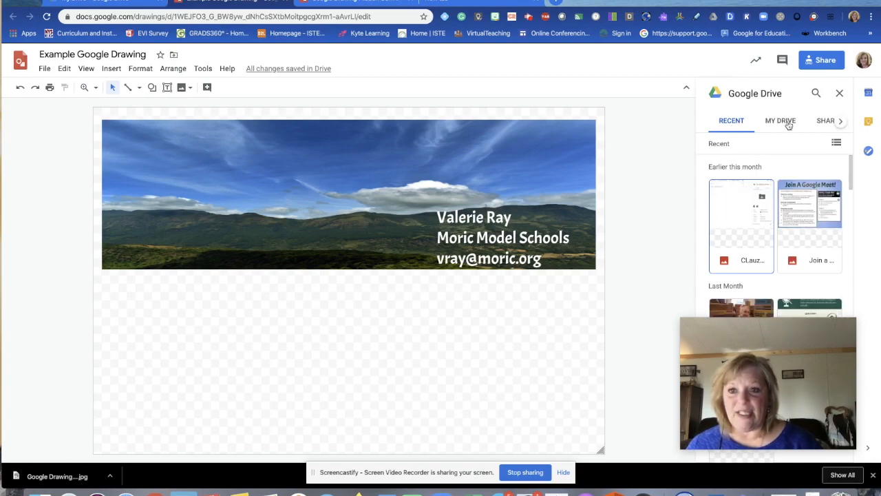
click(839, 122)
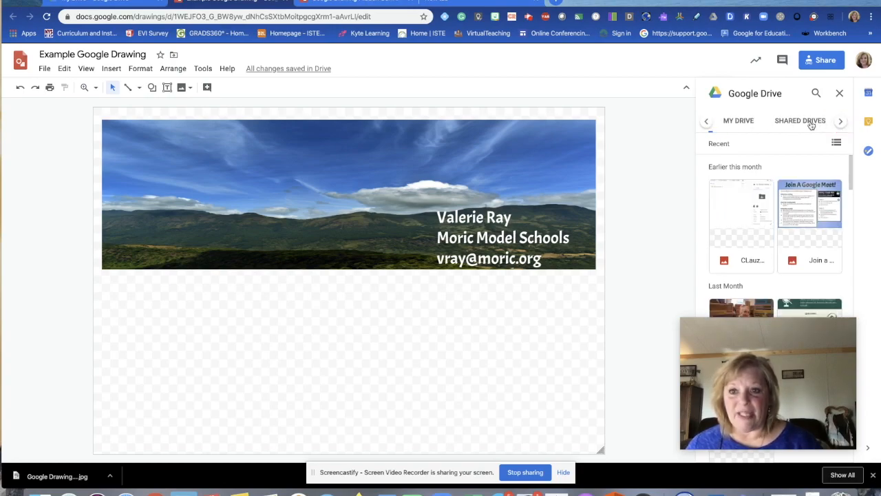
click(839, 122)
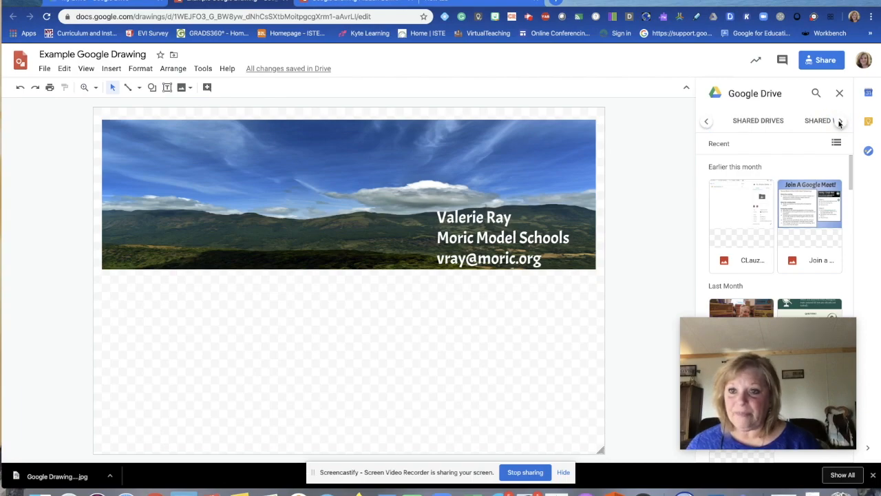
click(839, 122)
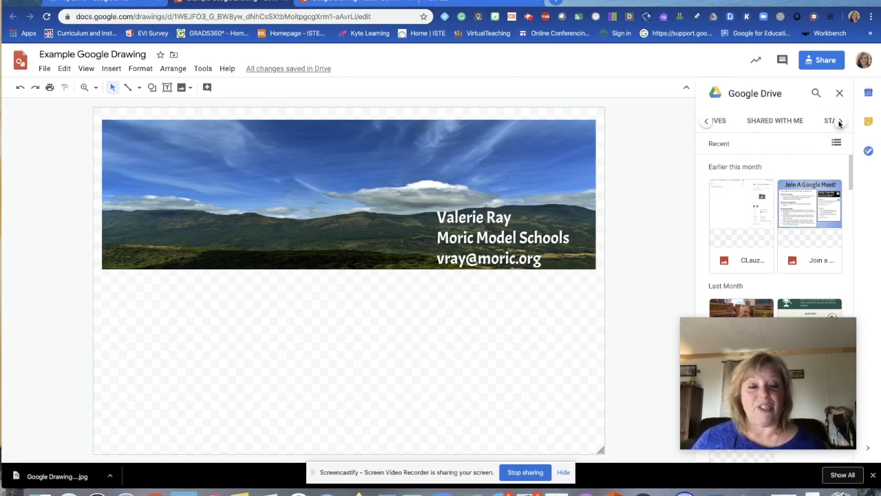
click(707, 122)
click(706, 122)
Step: Search Drive by the teacher's name to list their portrait photos
click(816, 93)
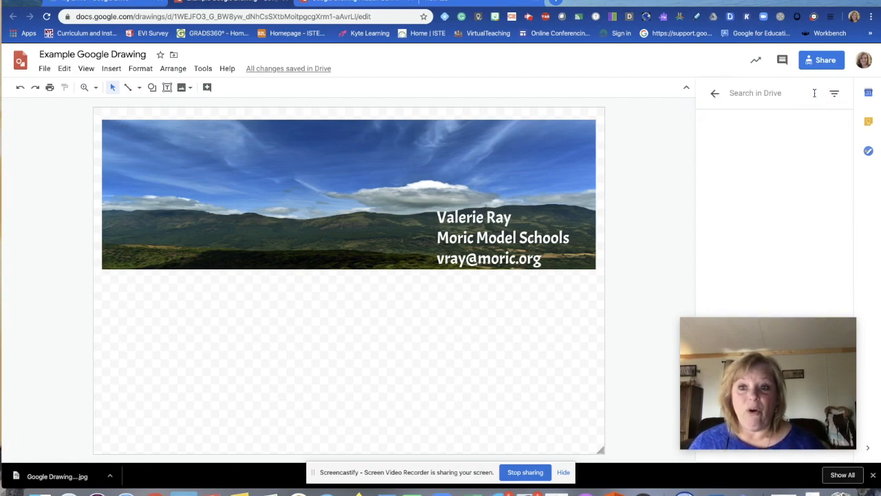
click(732, 91)
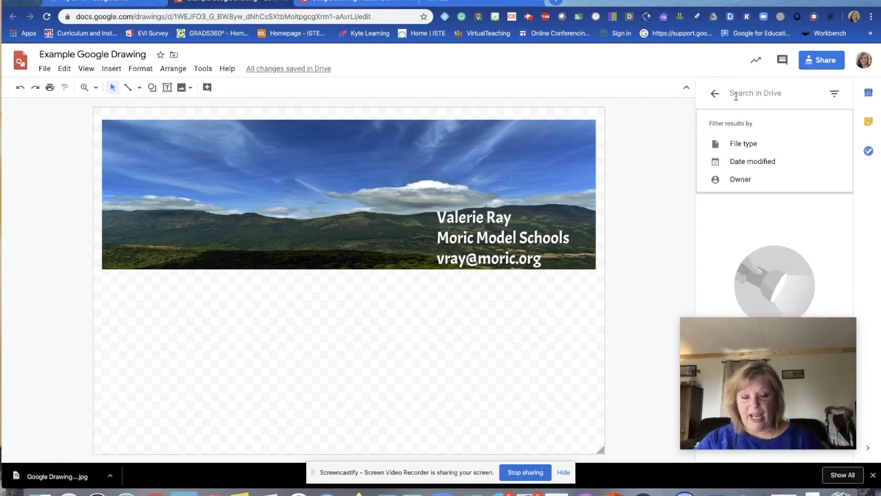
text(valerie)
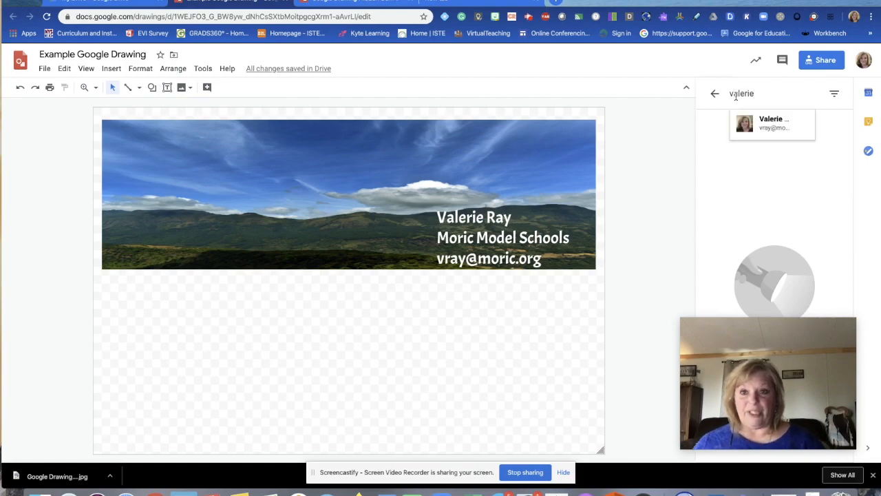
key(Return)
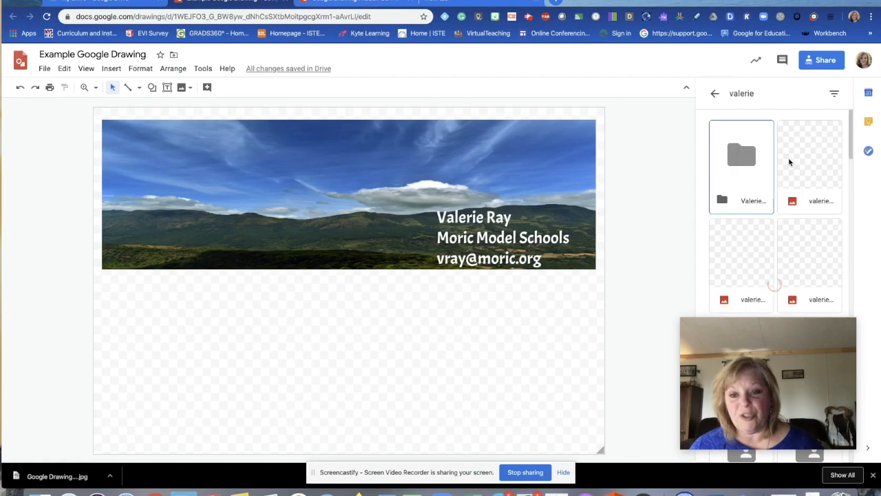
drag(788, 327, 790, 282)
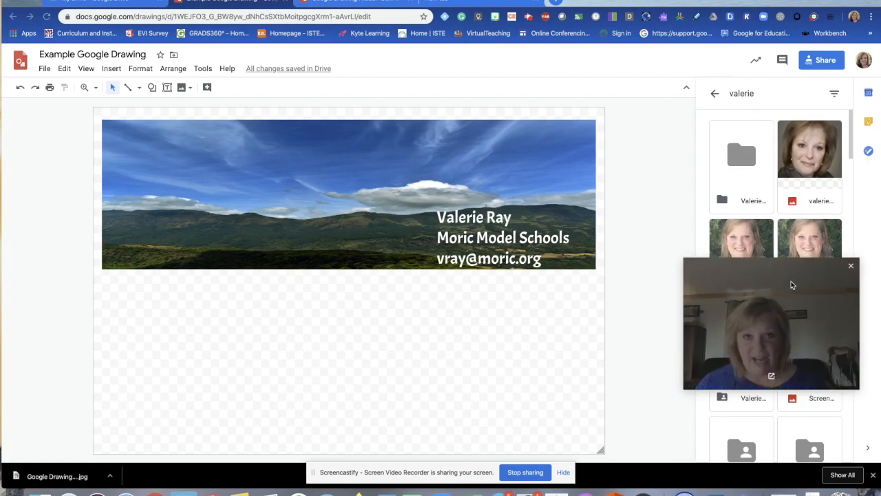
Step: Insert the headshot photo from Drive, shrink it, and position it just below the banner
double_click(811, 149)
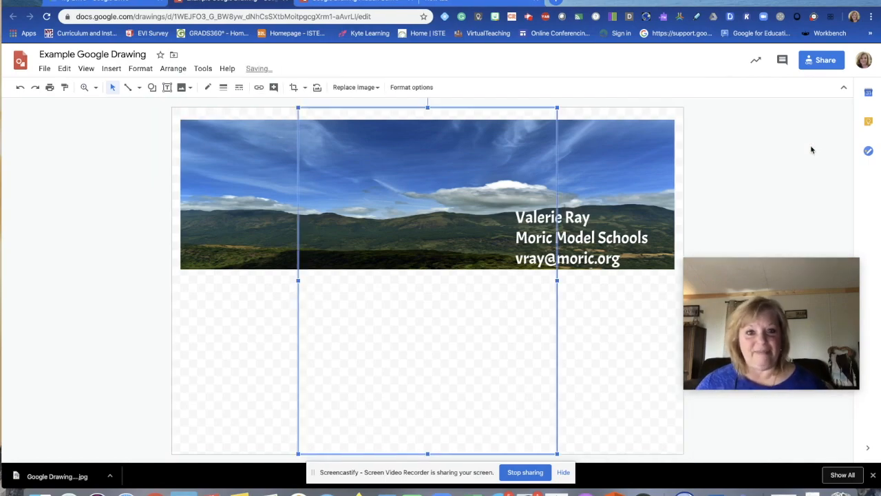
drag(557, 108, 360, 371)
drag(335, 421, 453, 338)
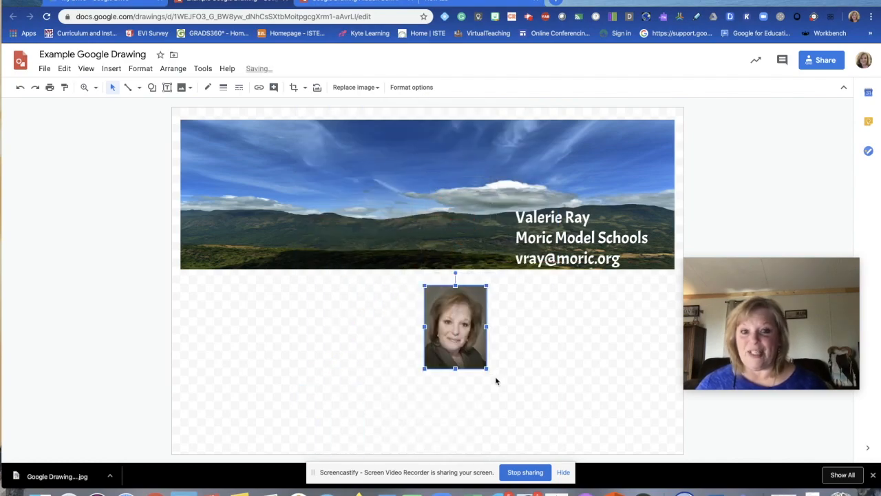
drag(485, 368, 481, 360)
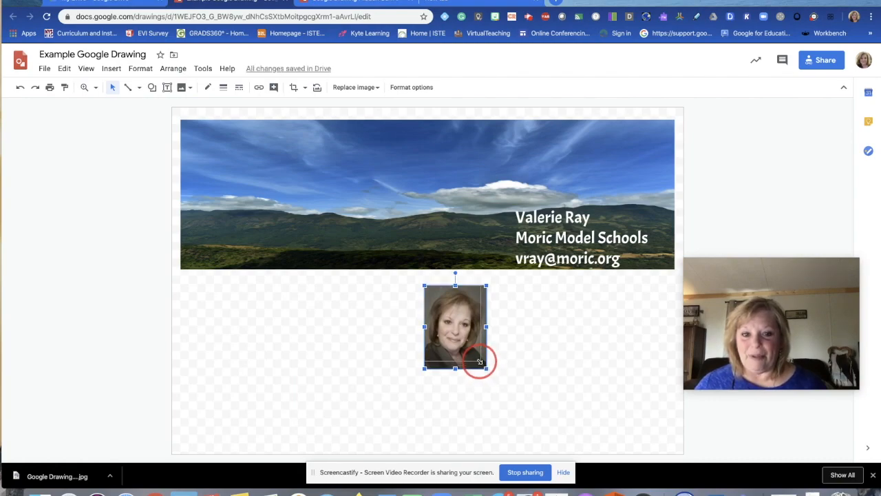
click(520, 372)
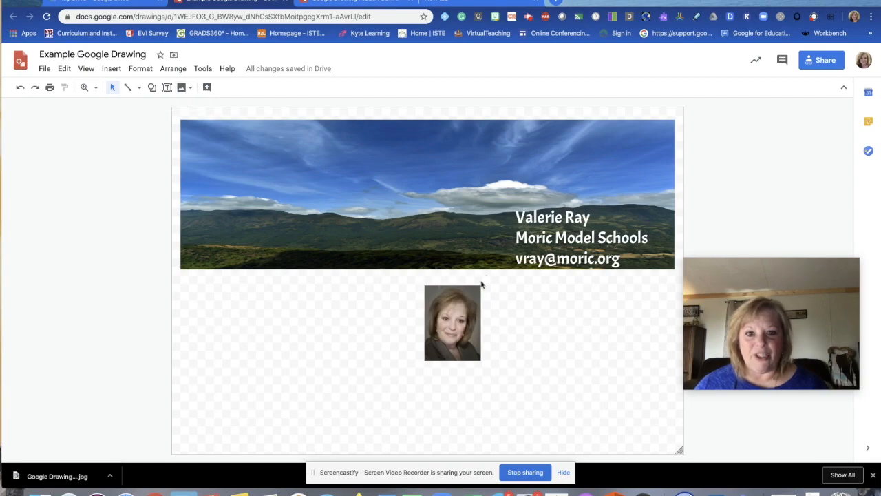
click(473, 318)
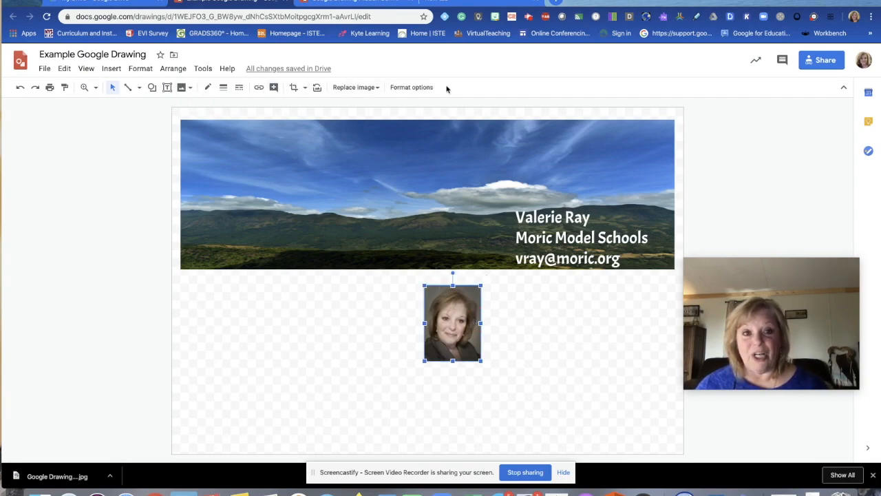
Step: Mask the portrait photo with an oval shape and adjust it into a circle
click(306, 90)
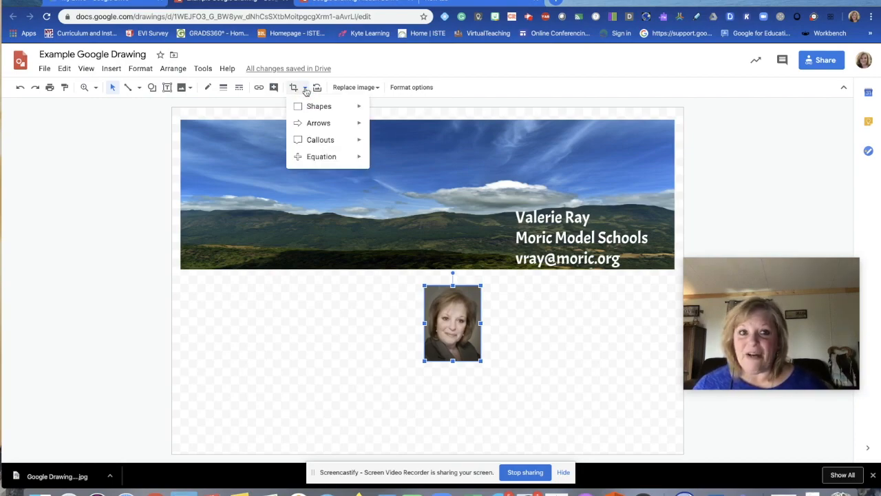
mouse_move(310, 108)
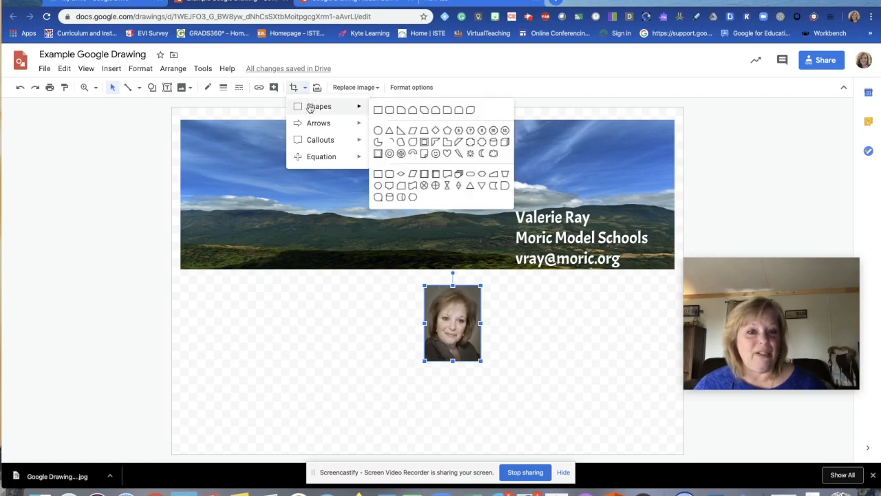
click(378, 132)
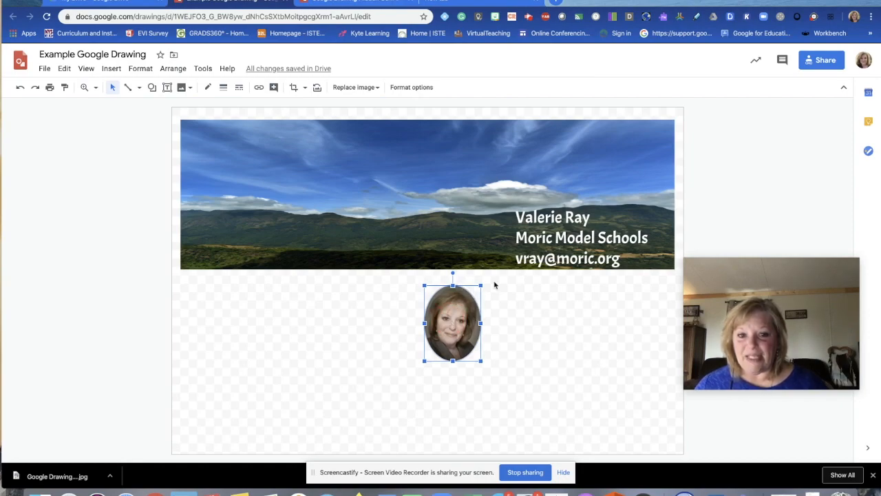
drag(452, 285, 452, 292)
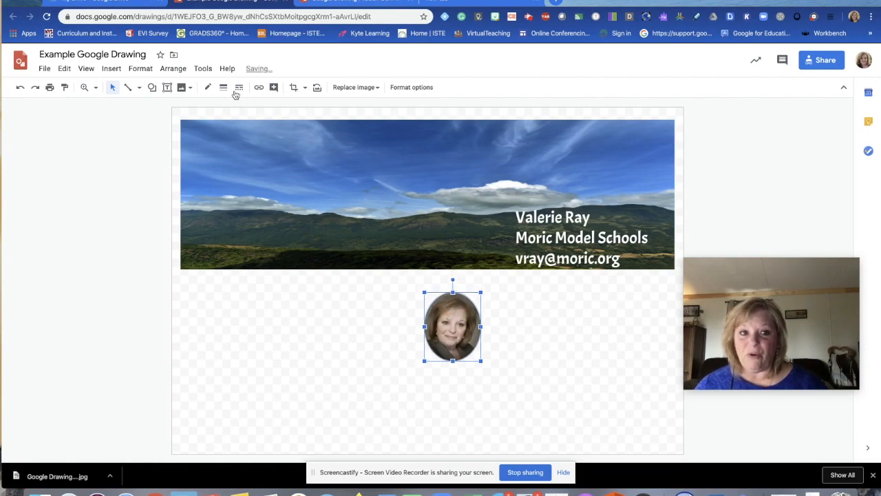
Step: Give the round photo a white 4px border
click(208, 88)
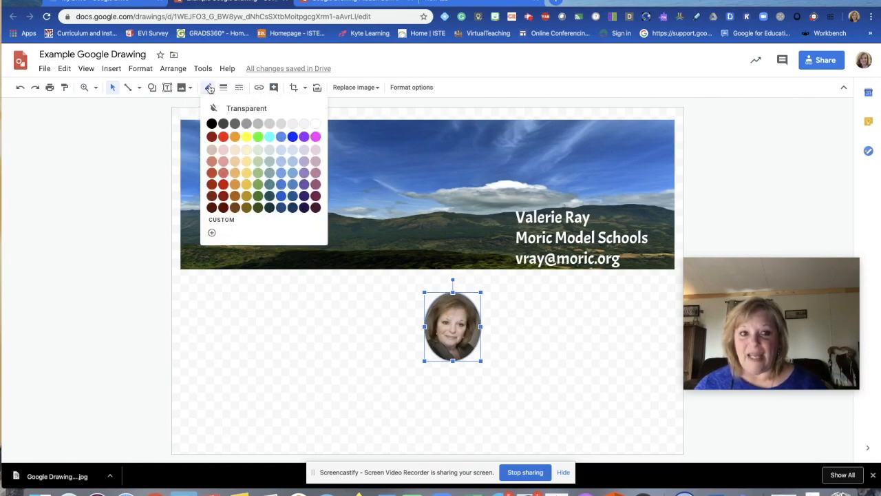
click(316, 125)
click(222, 89)
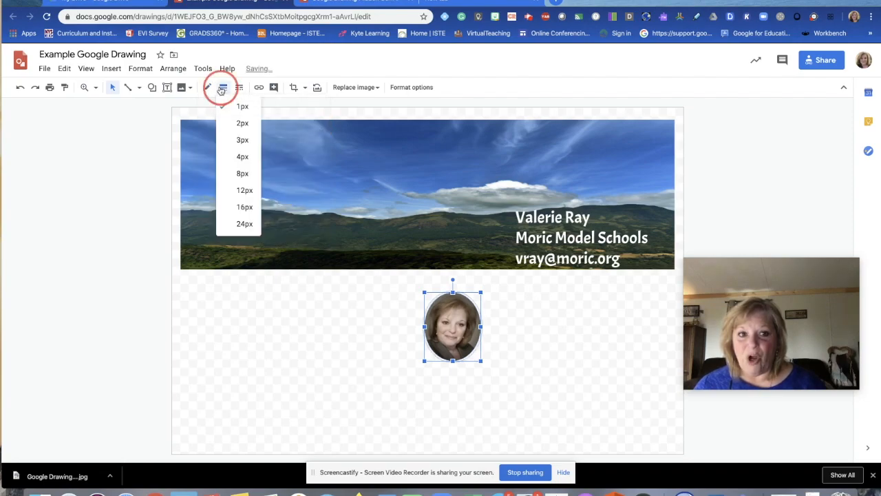
click(238, 157)
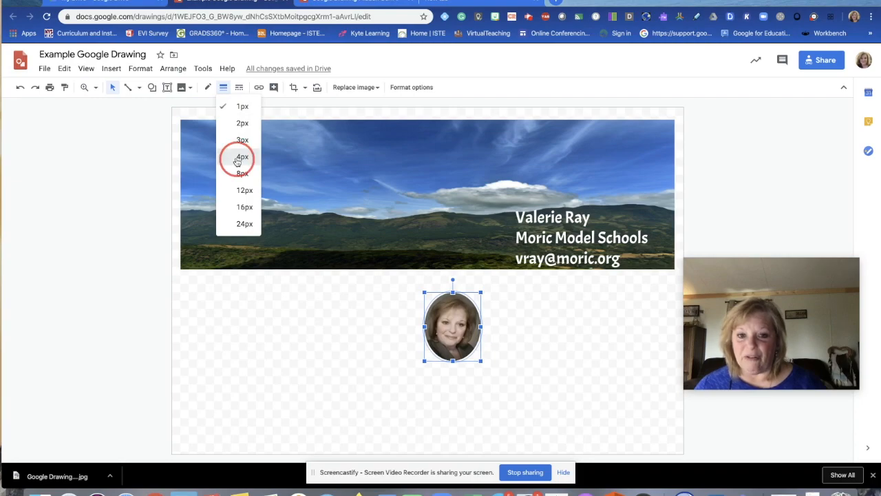
Step: Move the circular photo onto the banner just left of the contact-detail text
click(330, 307)
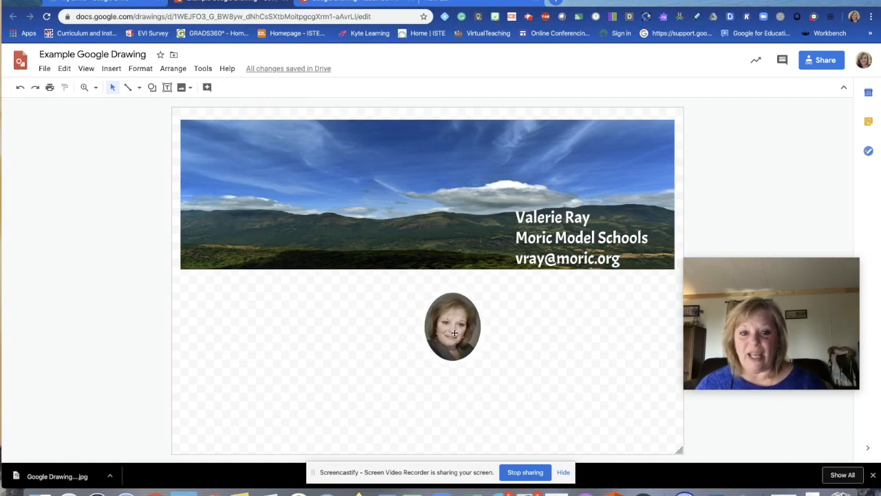
drag(454, 333, 477, 231)
click(555, 355)
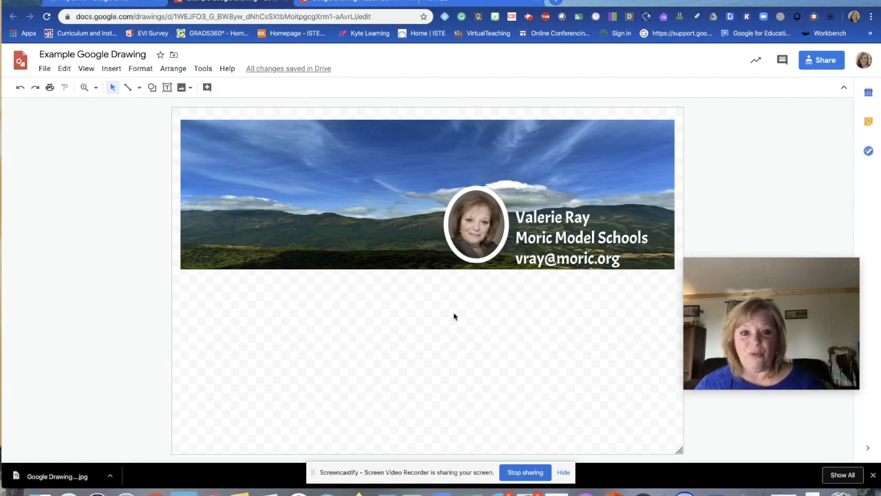
Step: Draw a text box on the banner's top-left using white Acme lettering
click(111, 72)
mouse_move(131, 78)
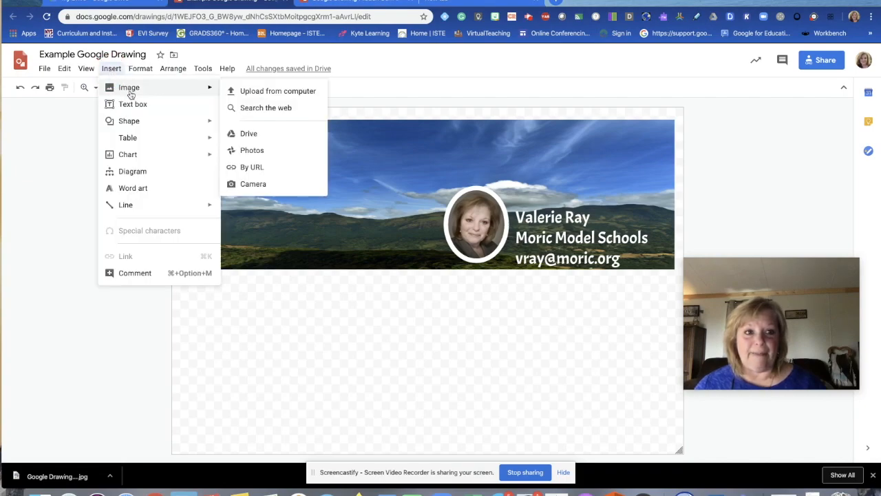
click(133, 105)
drag(190, 133, 376, 190)
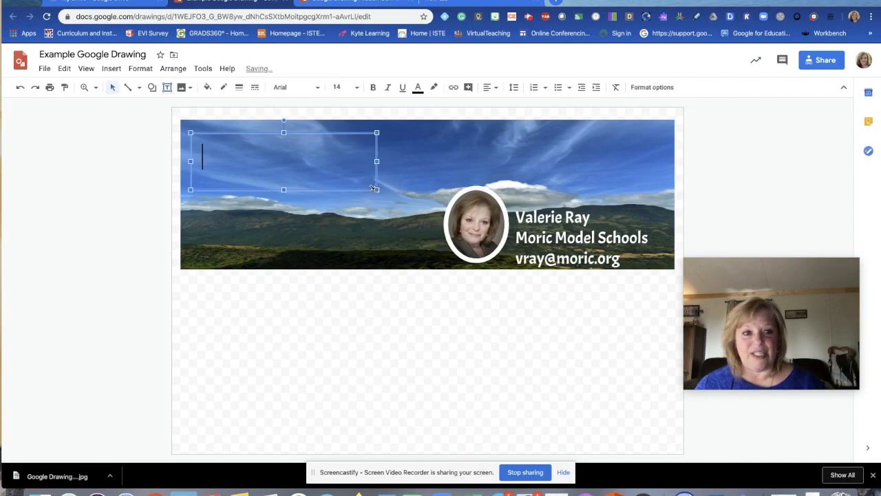
click(295, 87)
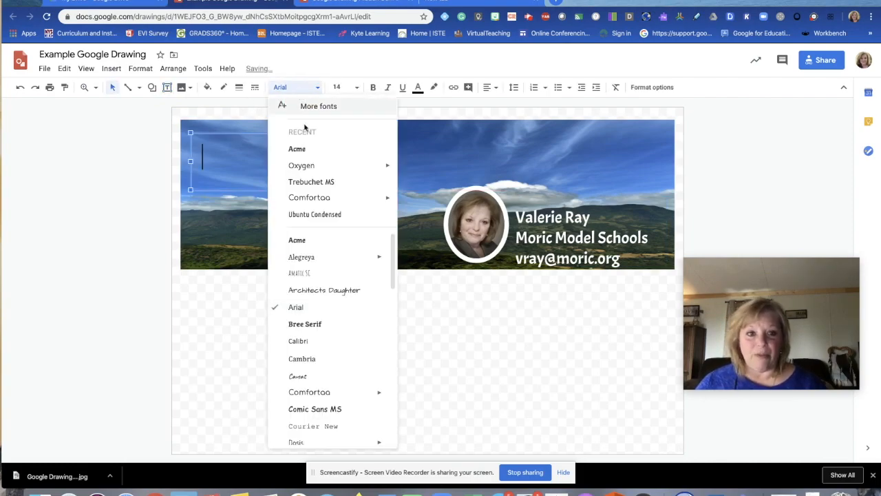
click(297, 147)
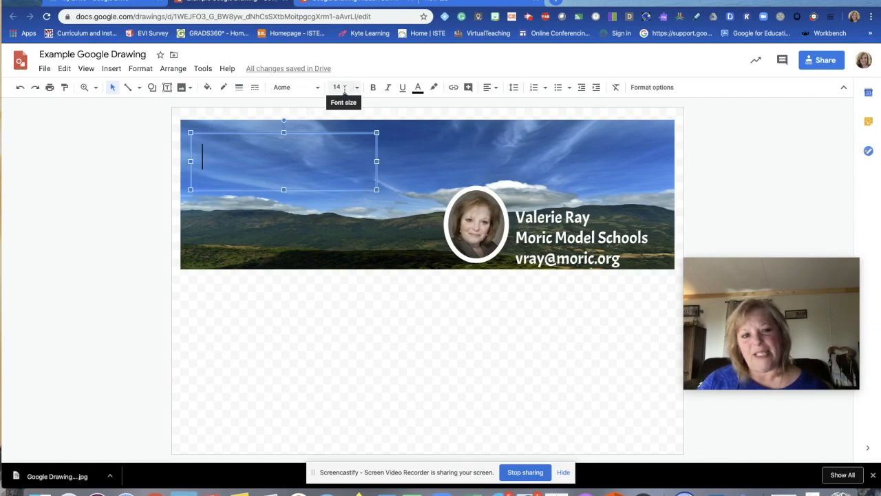
click(418, 88)
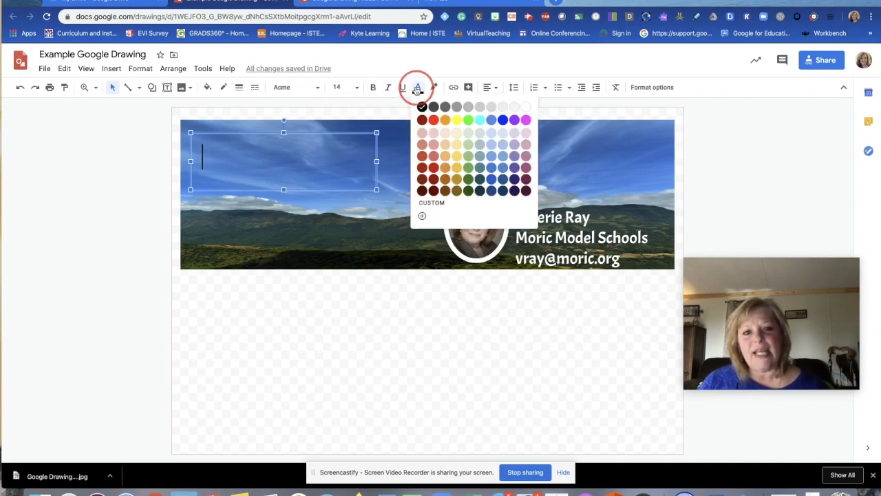
click(525, 108)
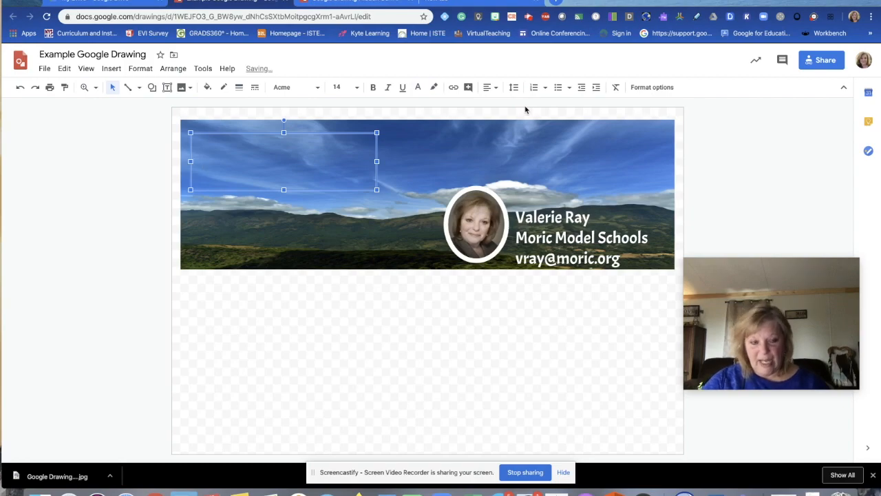
Step: Type 'Welcome to Google Drawings' and widen the box so it fits one line
text(Welcome to Google Drawing)
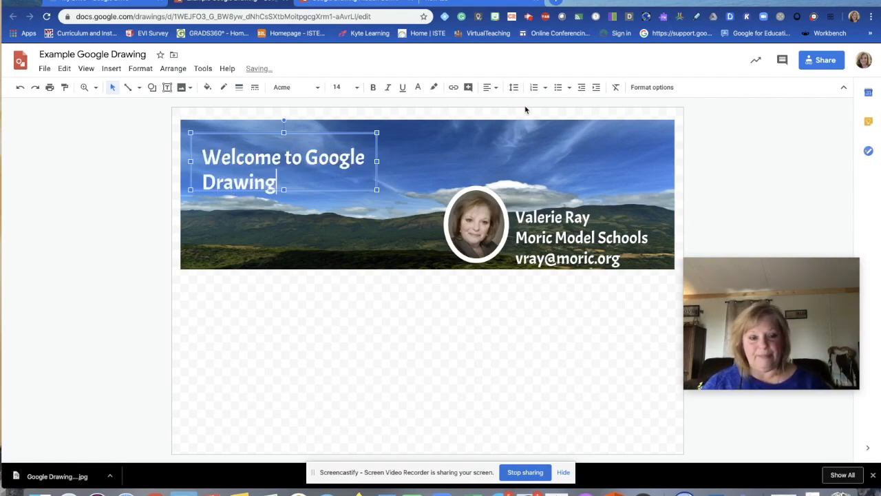
text(s)
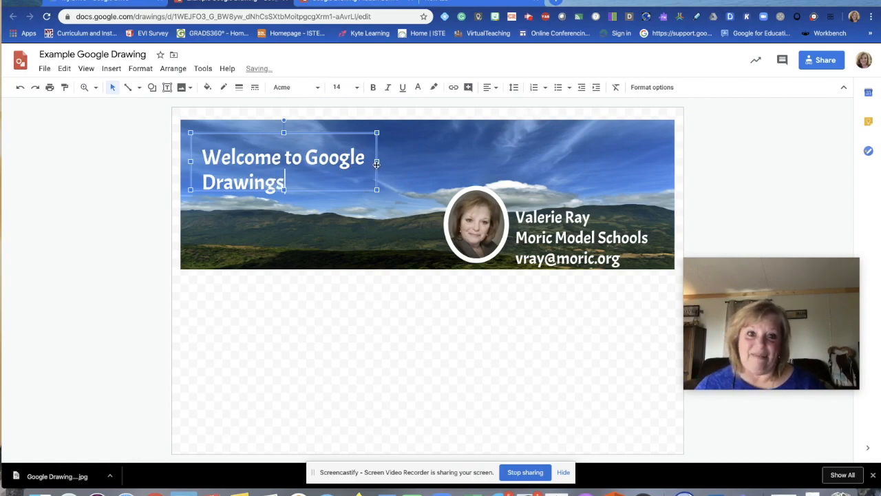
drag(377, 163, 499, 163)
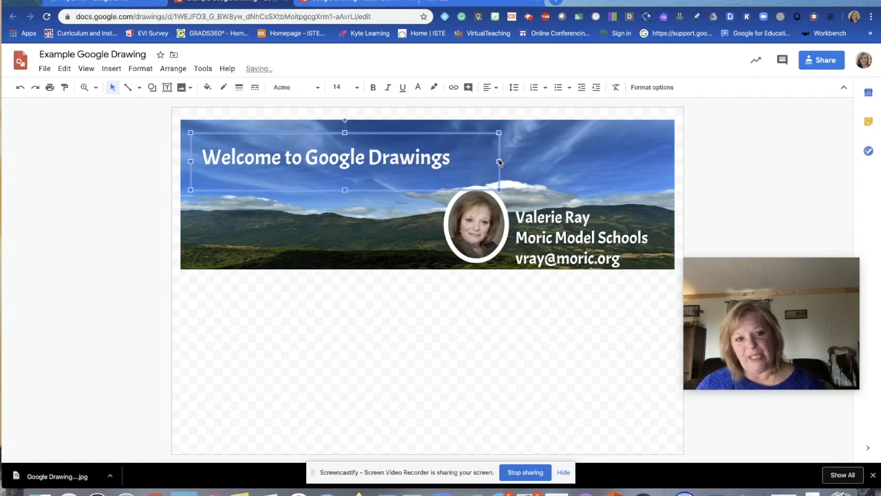
drag(453, 134, 450, 128)
click(367, 244)
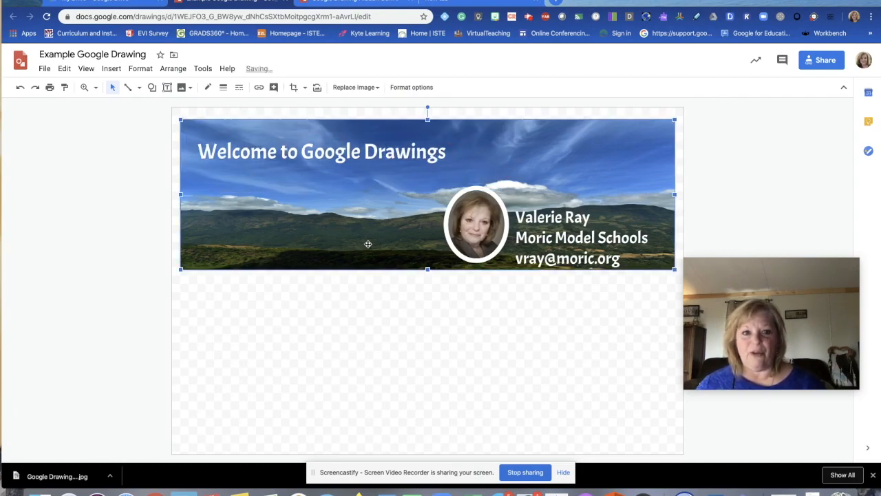
Step: Give the banner image a 4px dark green border
click(377, 353)
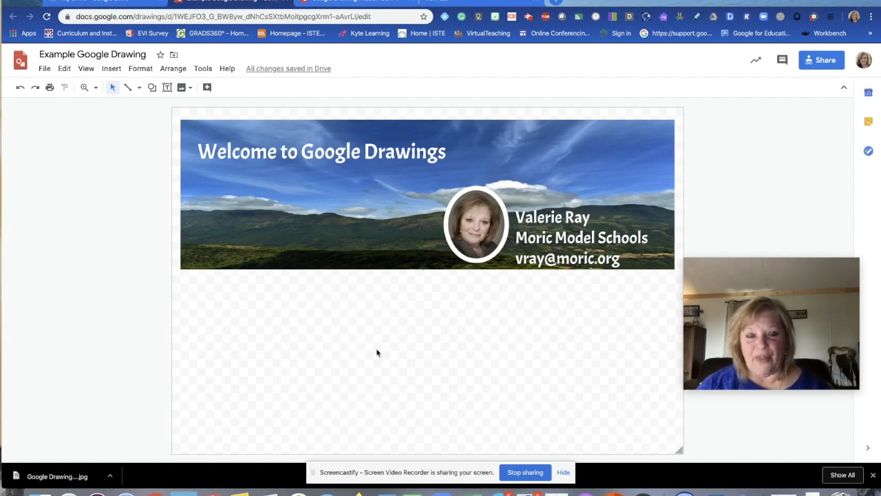
click(257, 219)
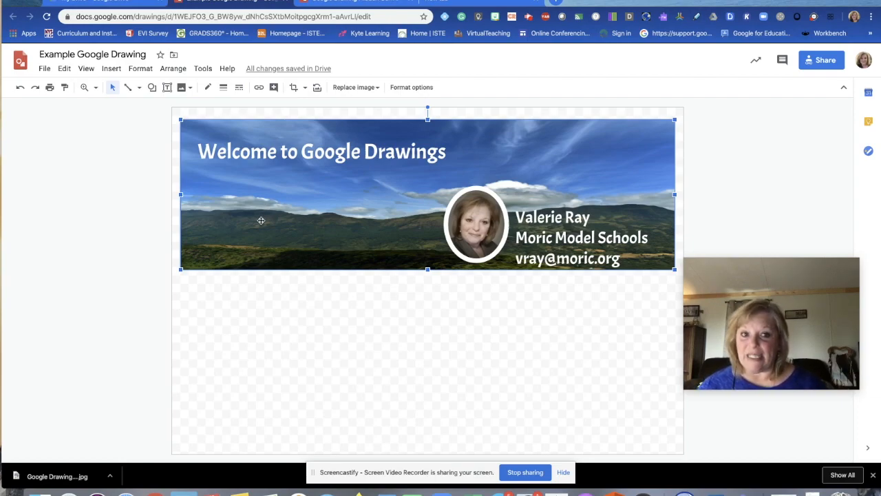
click(209, 88)
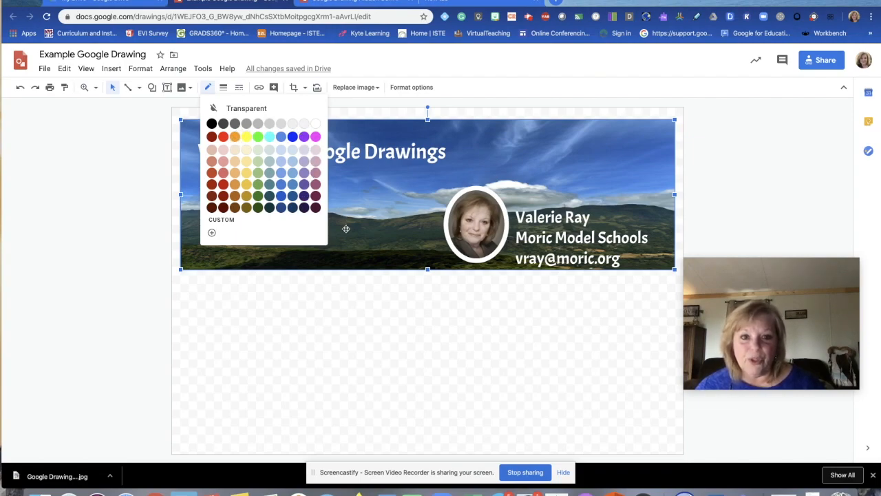
click(268, 209)
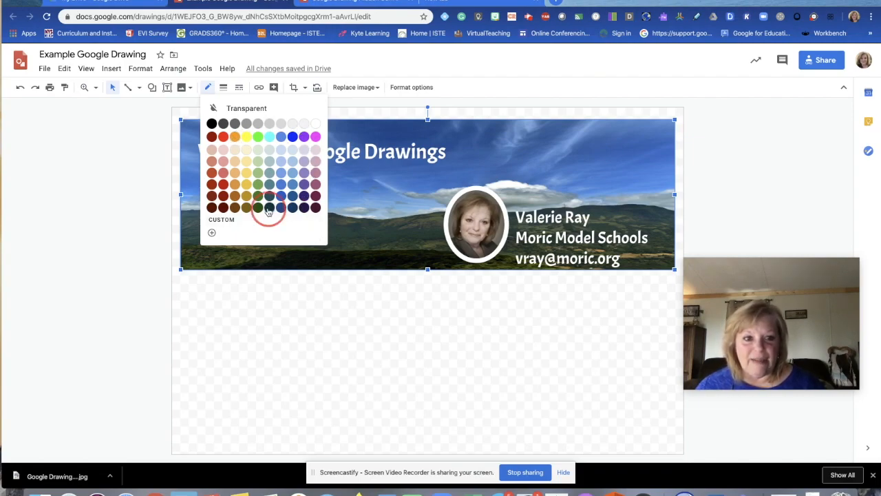
click(223, 88)
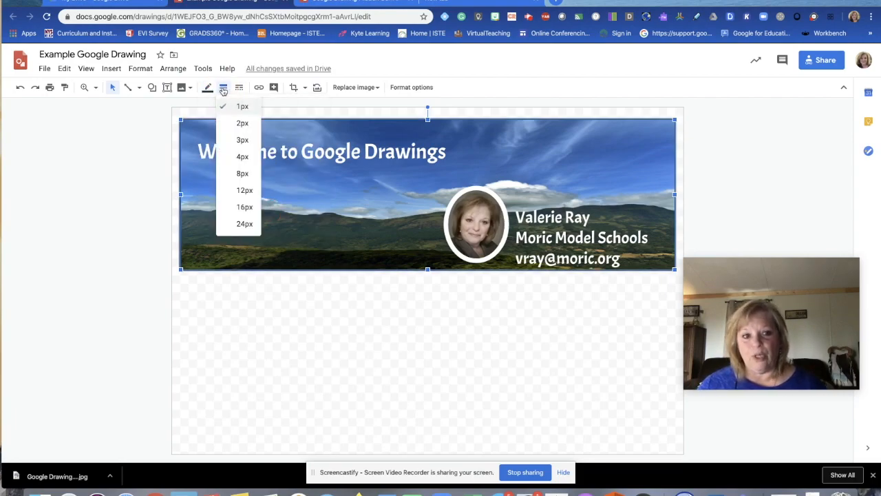
click(241, 158)
click(291, 302)
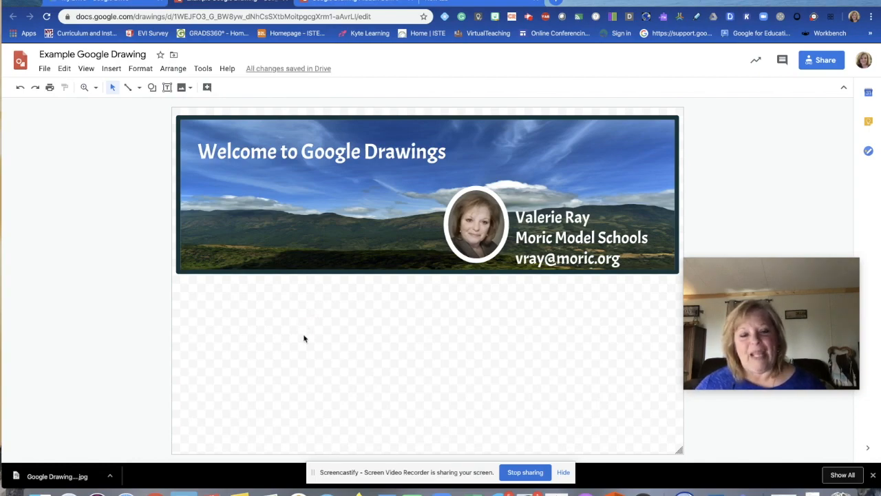
Step: Recolour the banner border, trying white before settling on blue
click(228, 191)
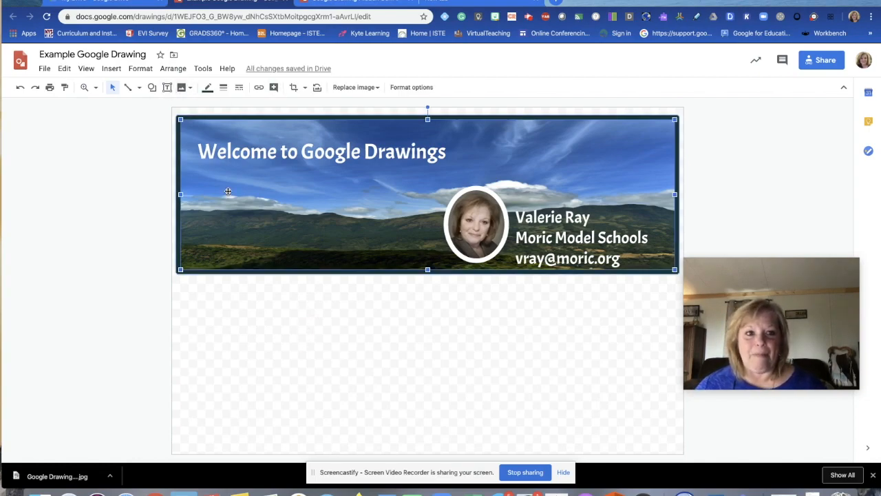
click(223, 87)
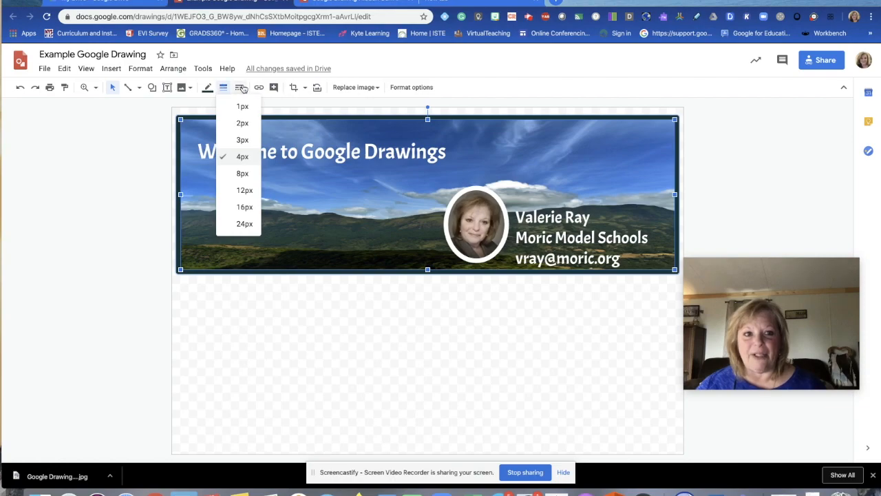
click(207, 88)
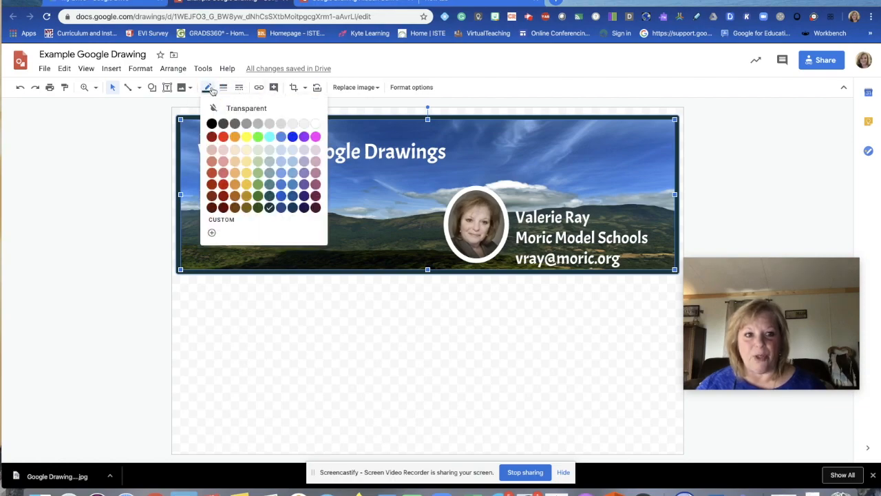
click(315, 123)
click(328, 305)
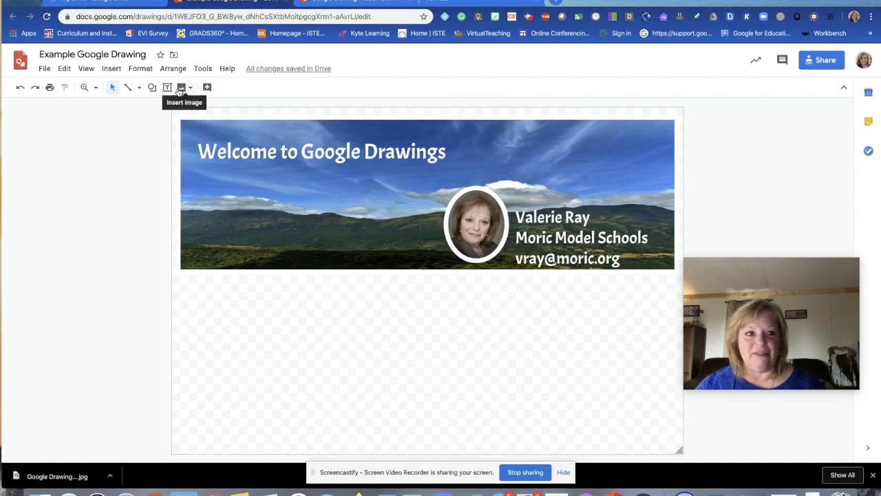
click(213, 146)
click(224, 230)
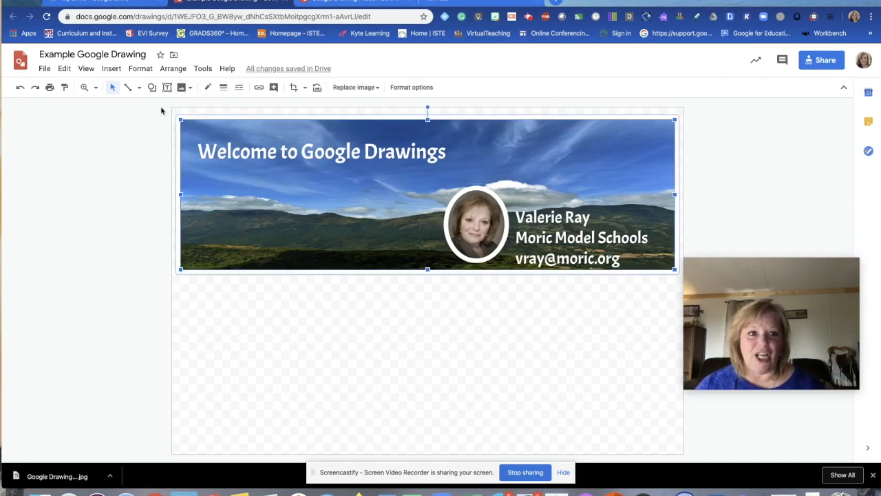
click(207, 87)
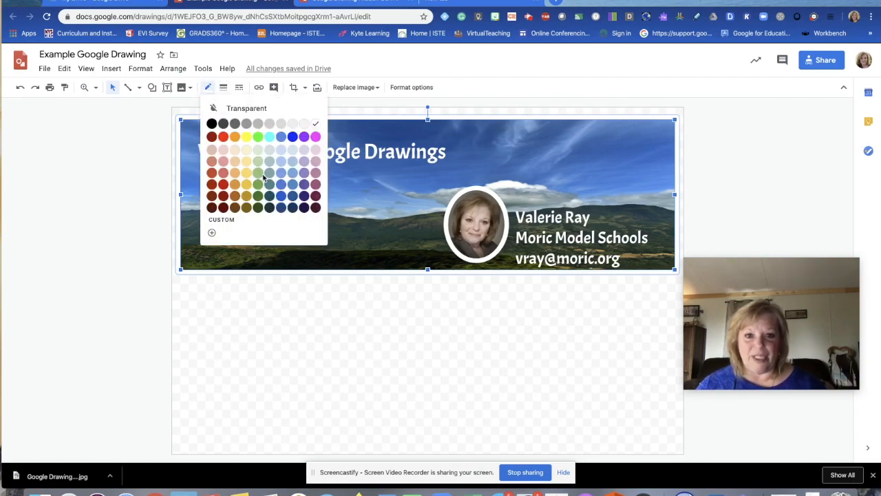
click(281, 186)
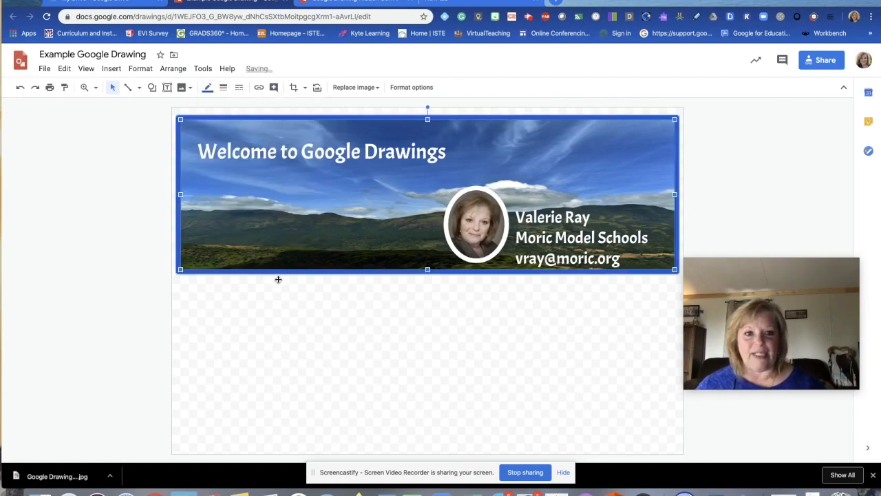
click(278, 321)
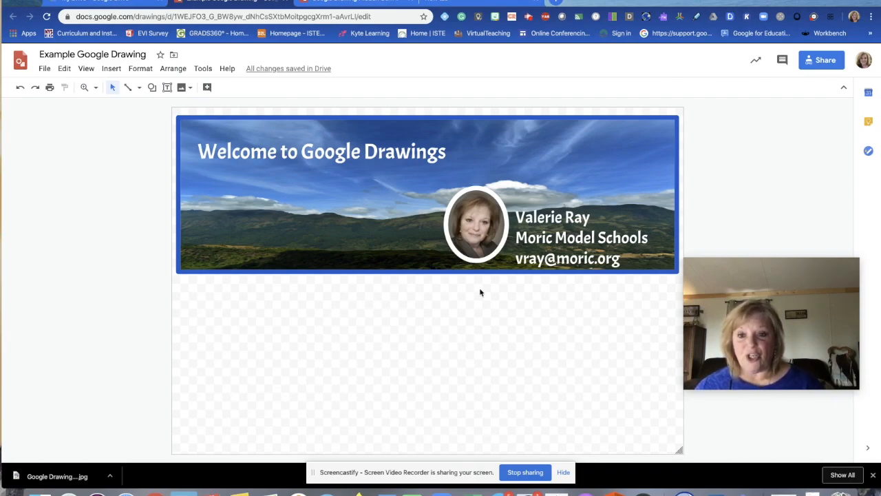
Step: Move the title text box down toward the banner's lower left
drag(740, 289, 724, 353)
click(372, 343)
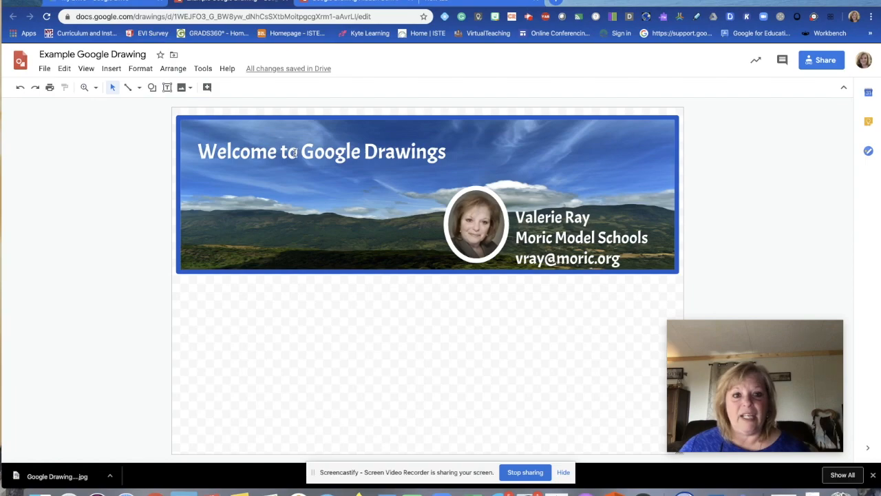
click(296, 131)
drag(297, 130, 289, 202)
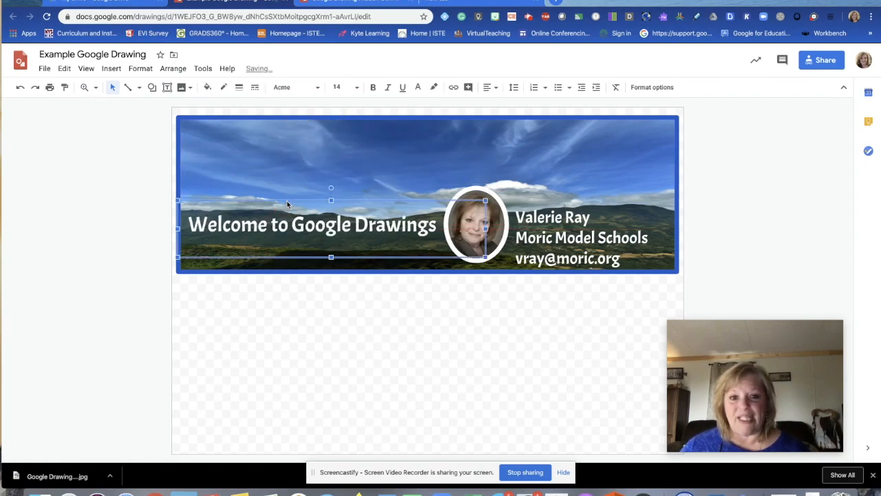
click(294, 295)
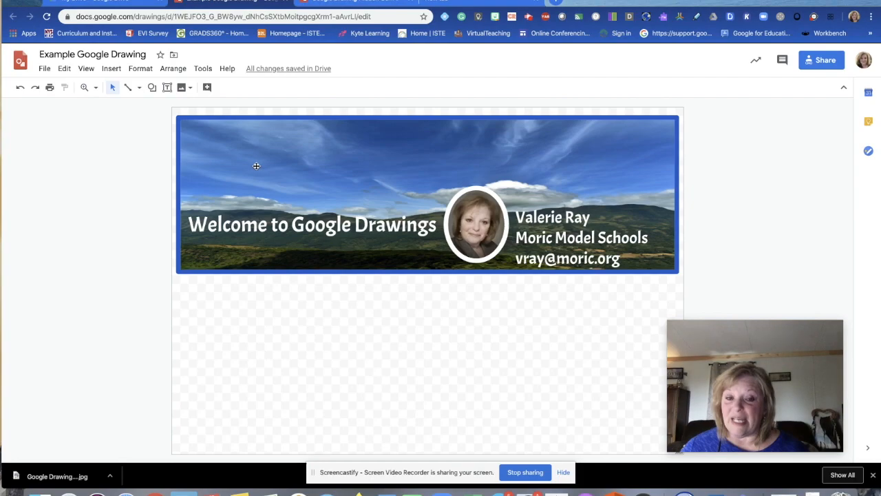
Step: Break the title into 'Welcome to' and 'Google Drawings' lines, narrow it, and shift it right
click(292, 224)
key(Return)
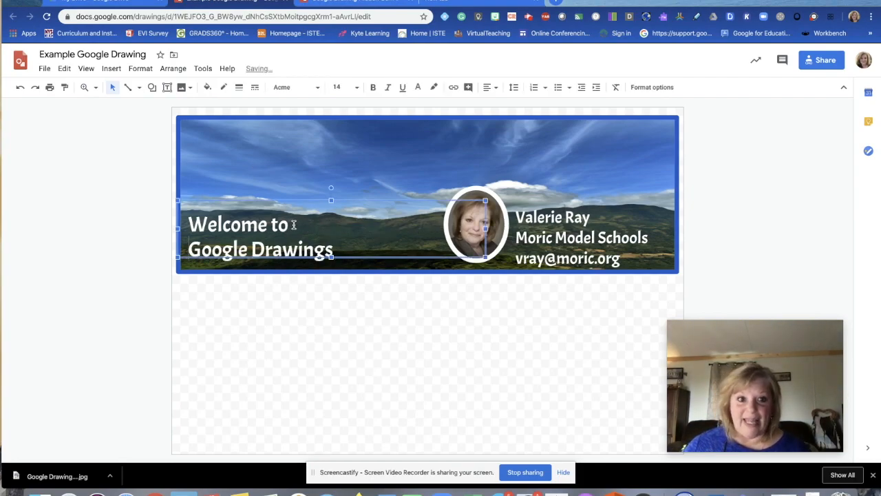
click(489, 88)
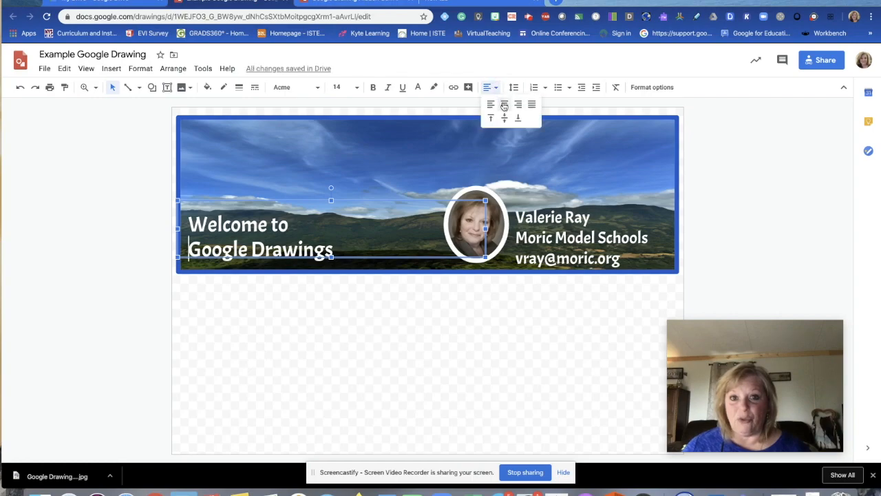
click(504, 104)
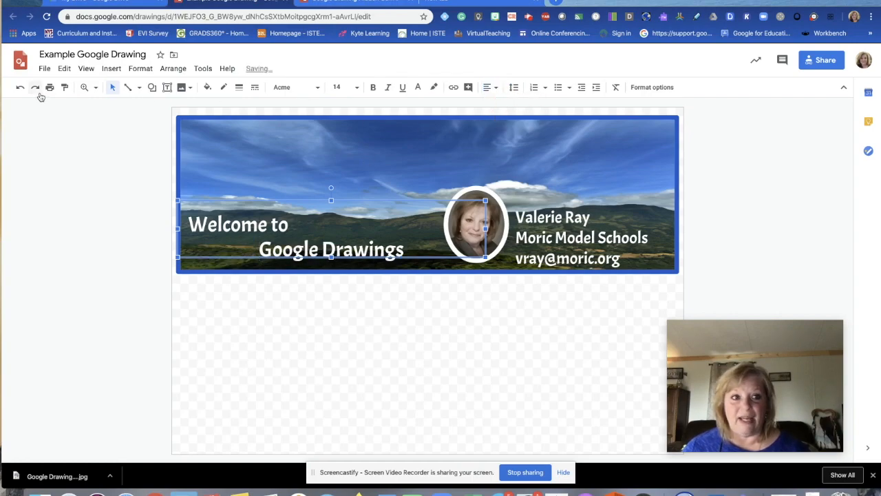
click(19, 87)
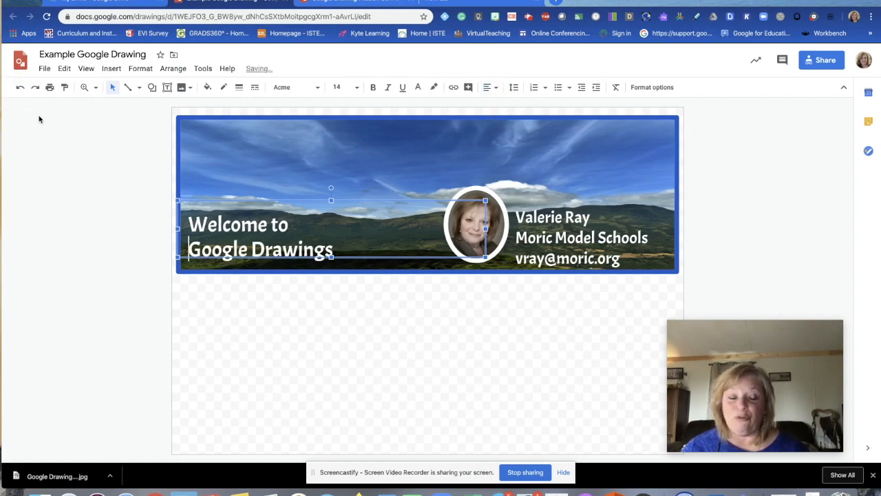
drag(486, 229, 345, 230)
drag(275, 197, 321, 199)
click(312, 318)
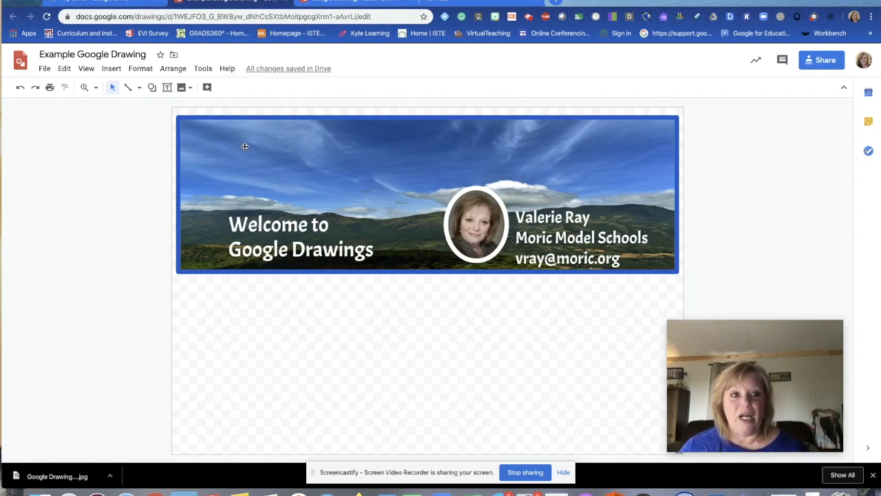
Step: Download the banner drawing as a JPEG image (.jpg)
click(43, 69)
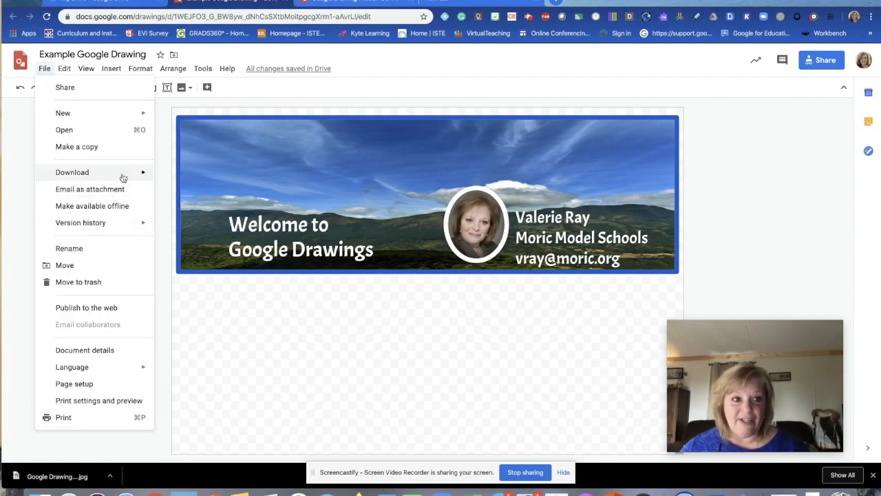
mouse_move(122, 176)
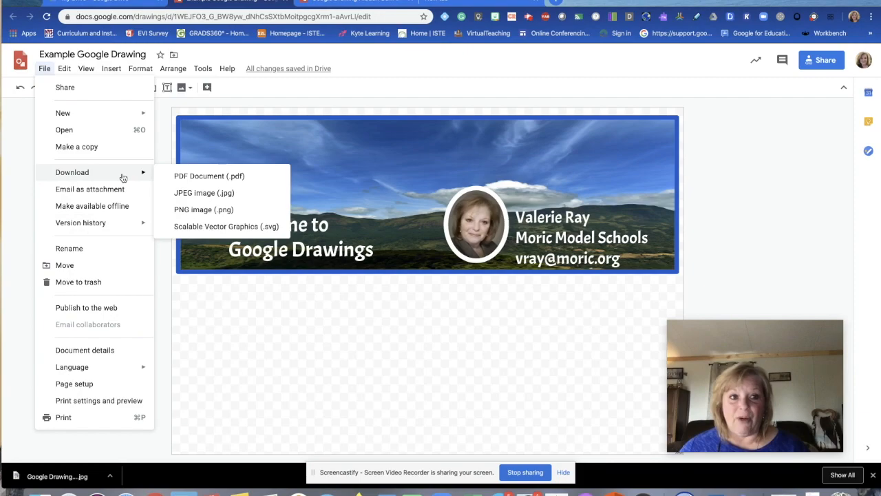
click(208, 194)
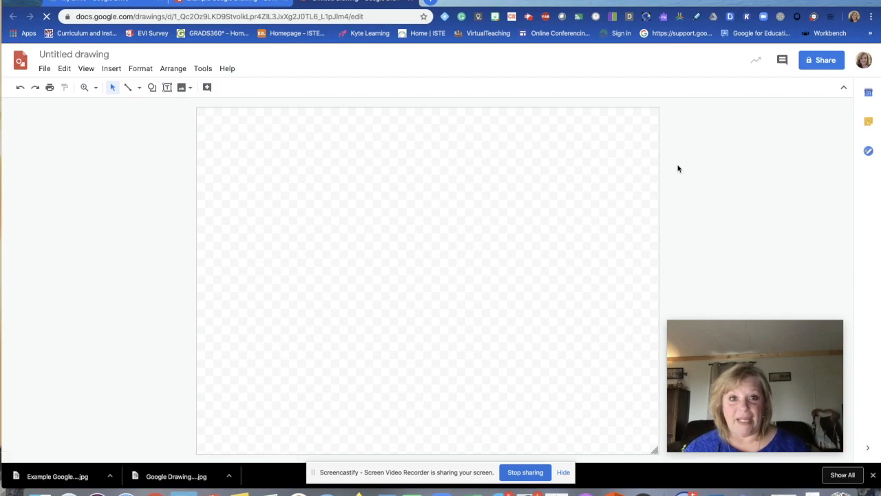
Step: Rename the untitled drawing to 'Atom Interactive Activity'
click(71, 55)
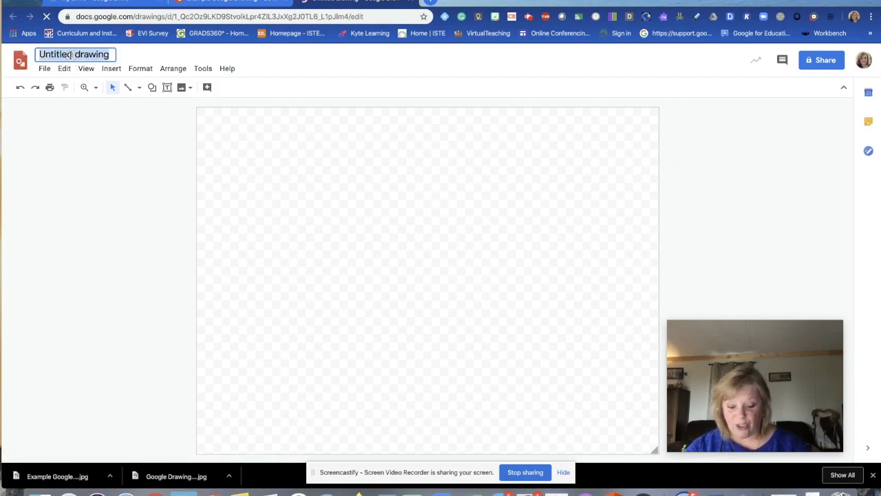
text(Atom Interactive)
key(BackSpace)
text(e Activity)
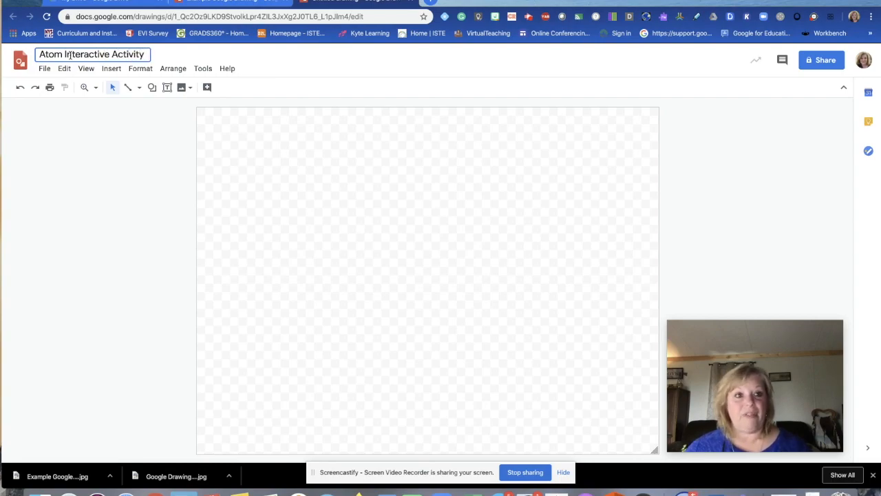
click(327, 234)
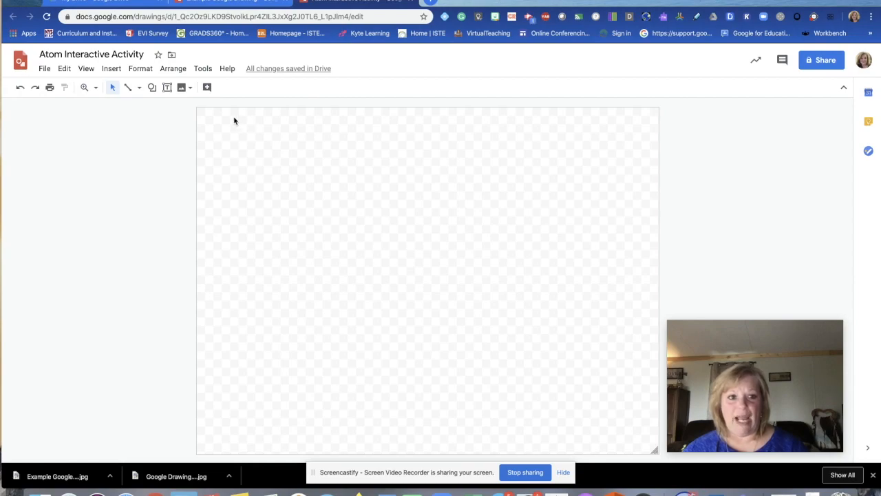
Step: Draw a text box at the canvas top-left set to Oxygen, 11 pt
click(171, 89)
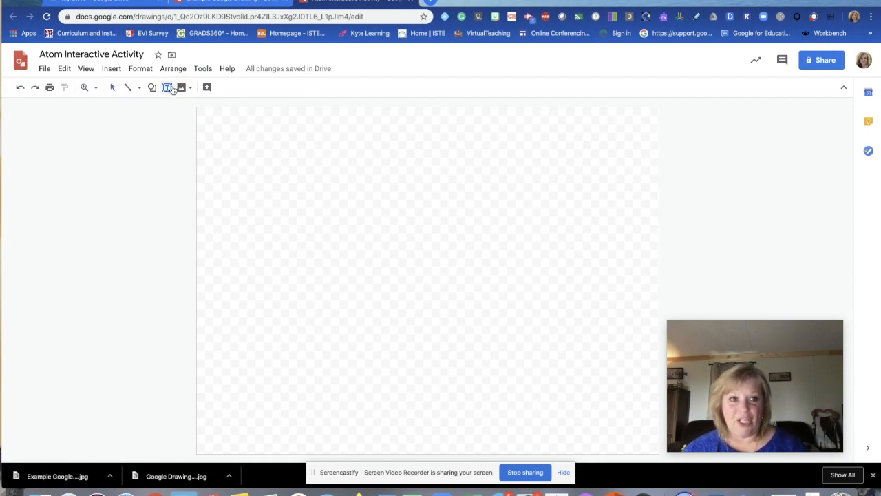
drag(197, 108, 282, 262)
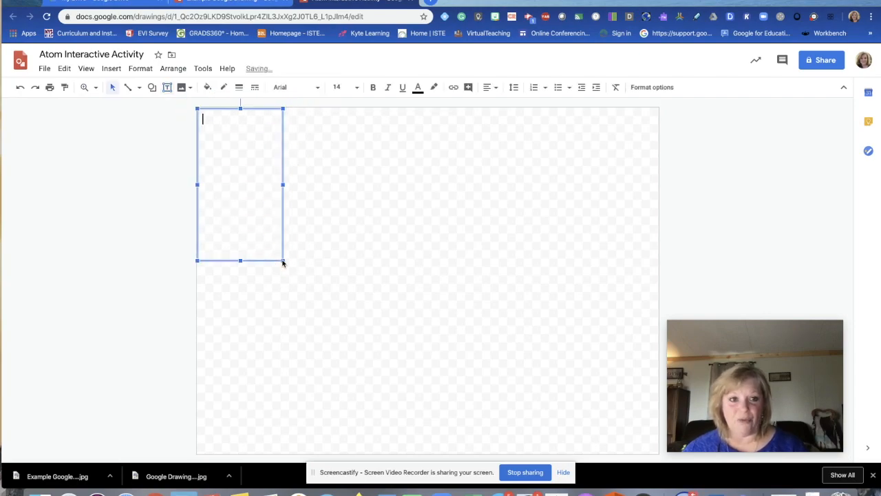
click(303, 89)
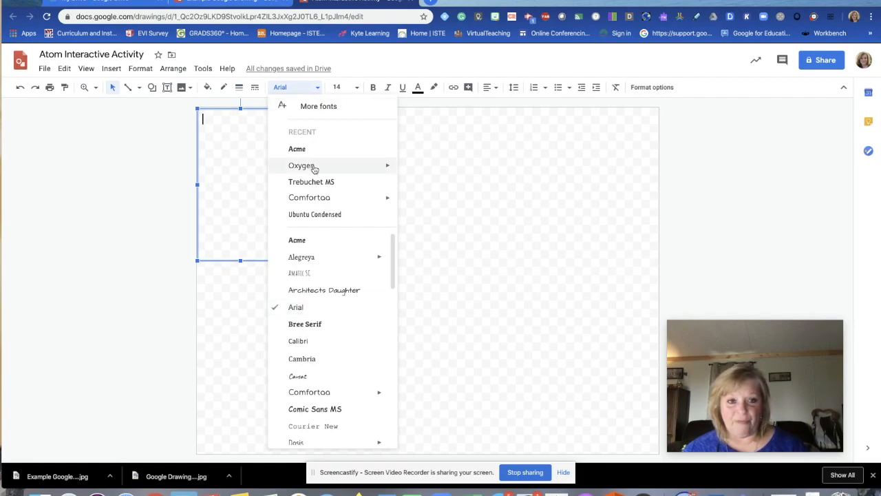
click(303, 166)
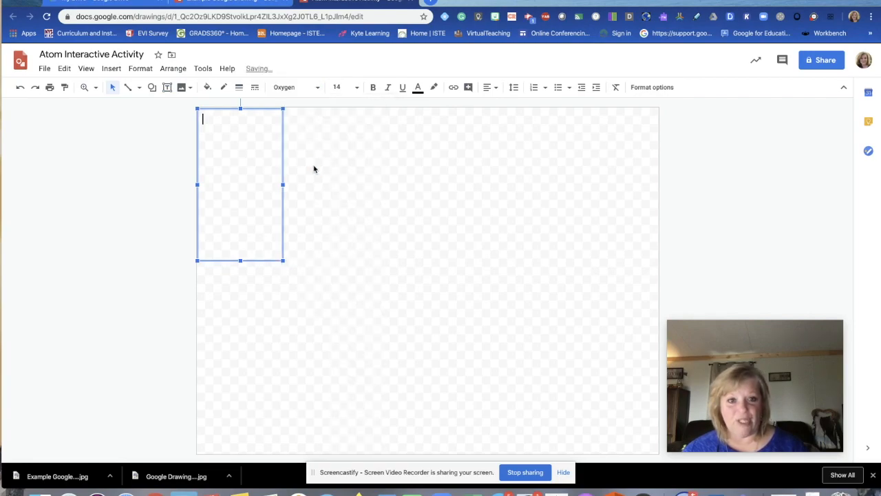
click(357, 89)
click(338, 190)
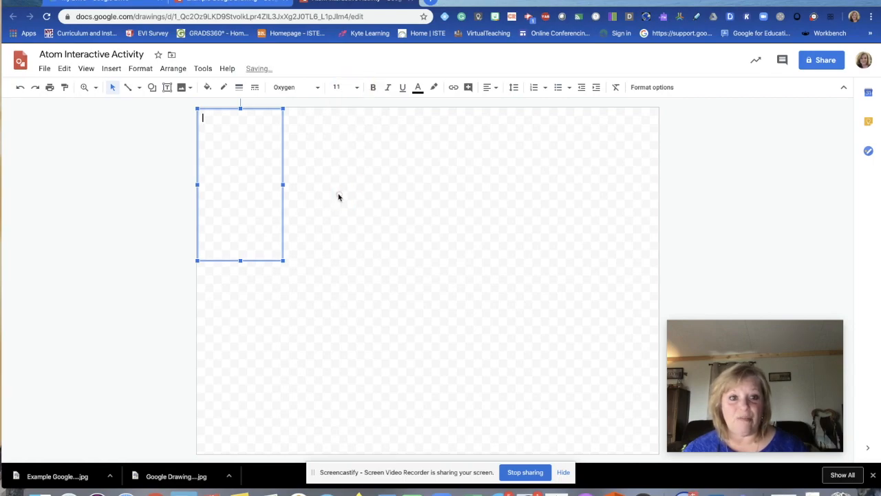
Step: Type the 'DIRECTIONS' text telling students to drag and drop atoms to create the chart's molecules
text(DIRECTIONS:)
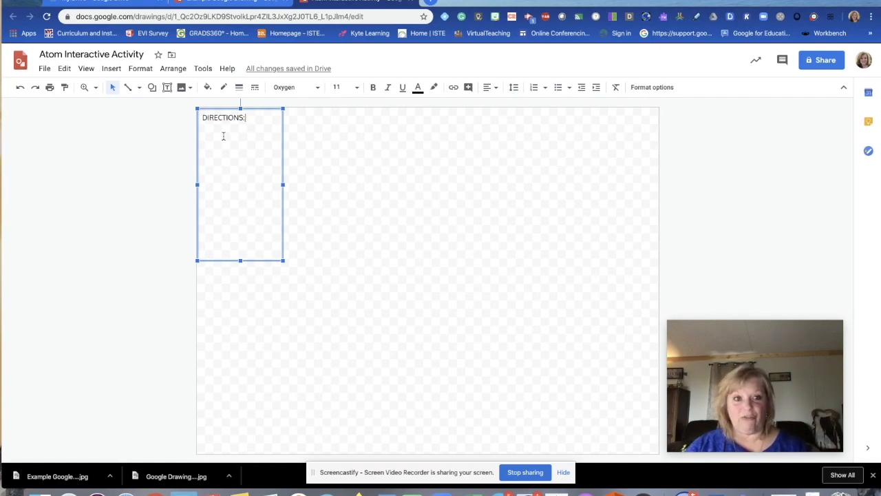
text(Make)
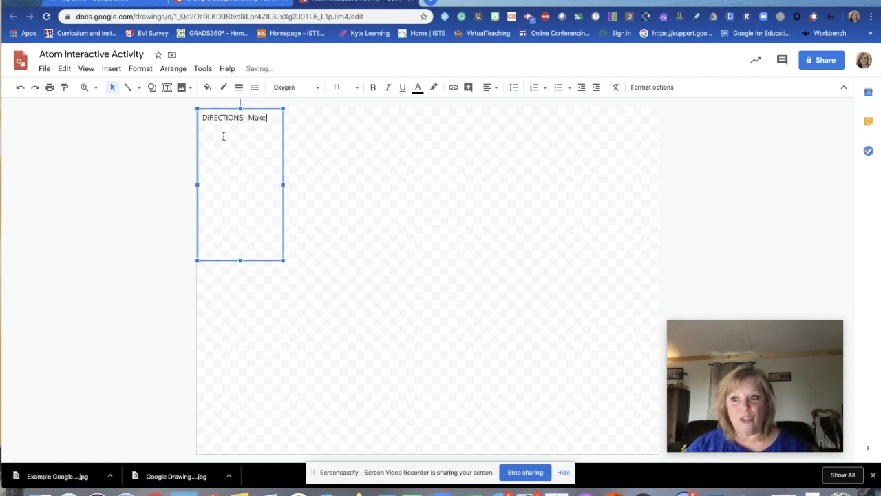
key(BackSpace)
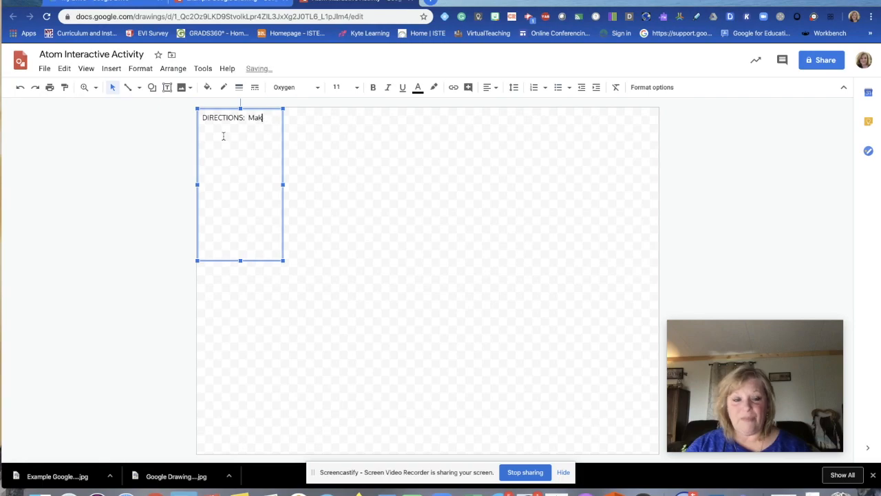
key(BackSpace)
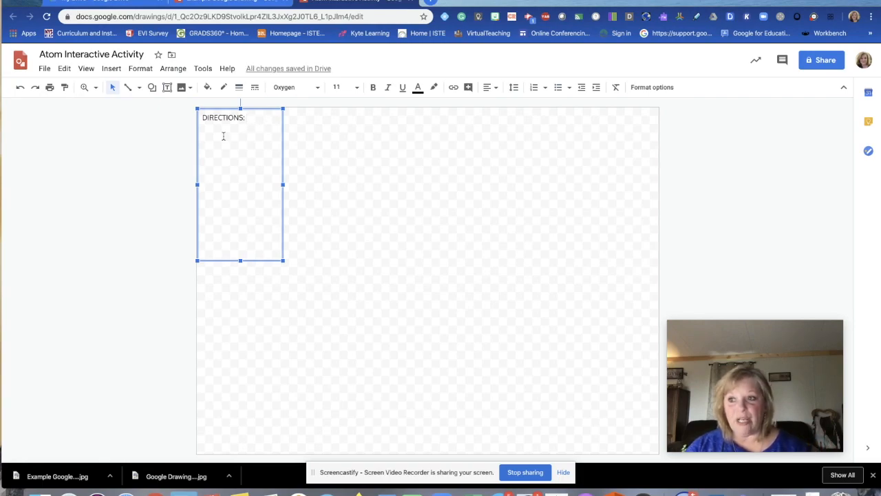
text(Dr)
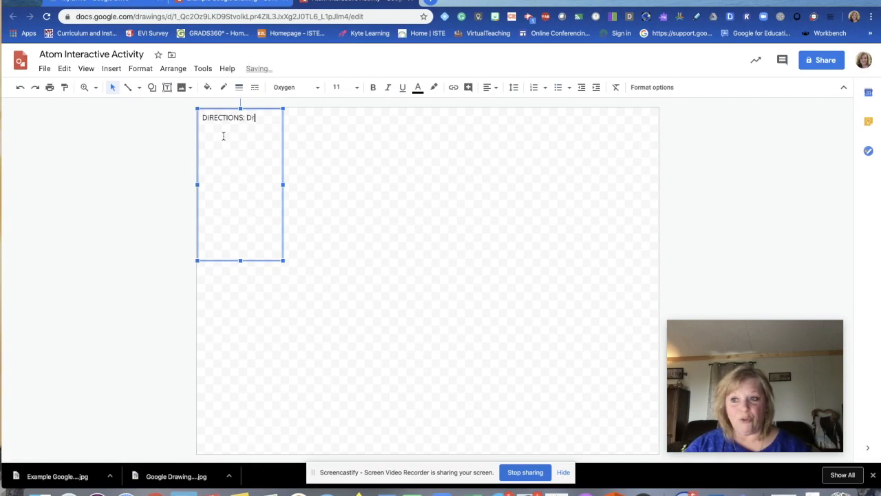
text(ag and Drop the atoms to create the mol)
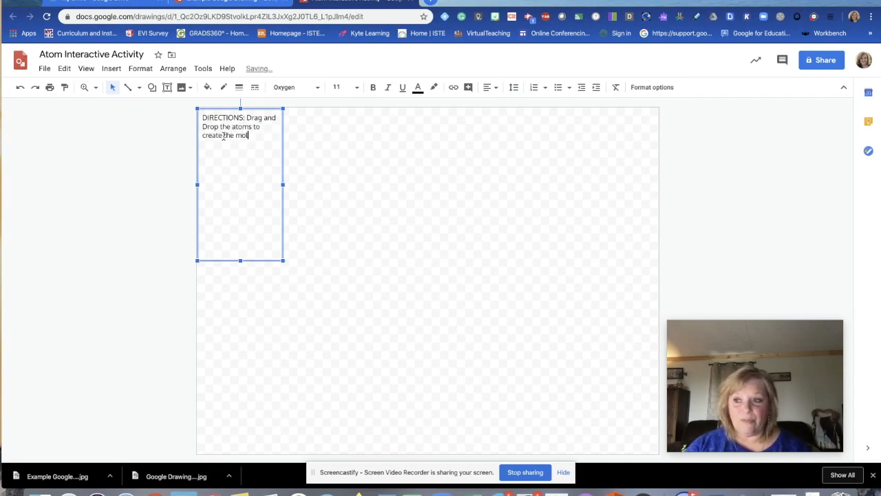
text(ecules in the chart.)
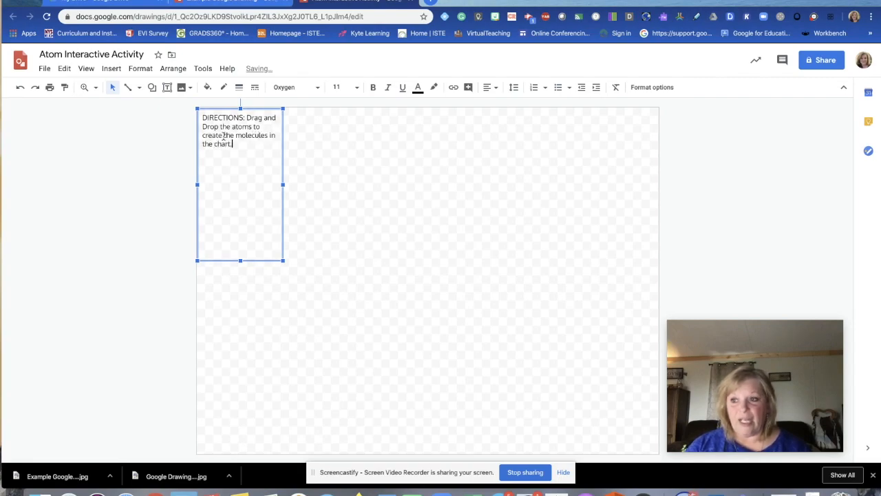
text(  When you have complet)
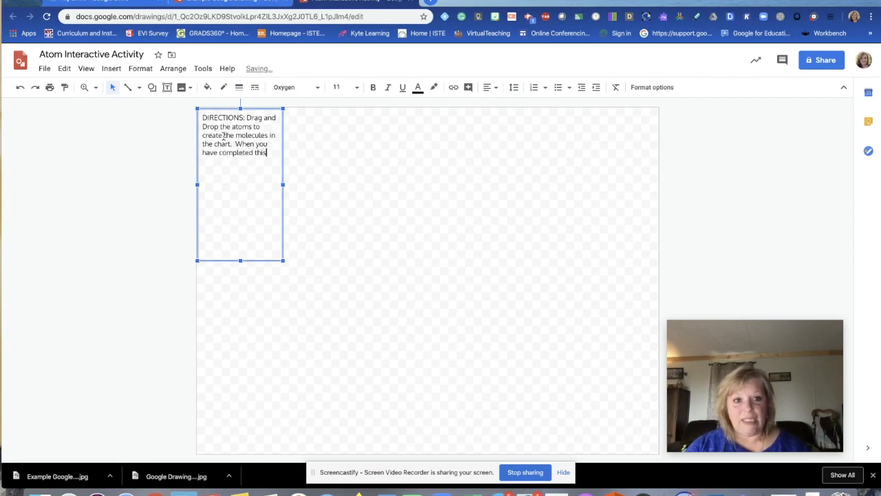
text(ed this )
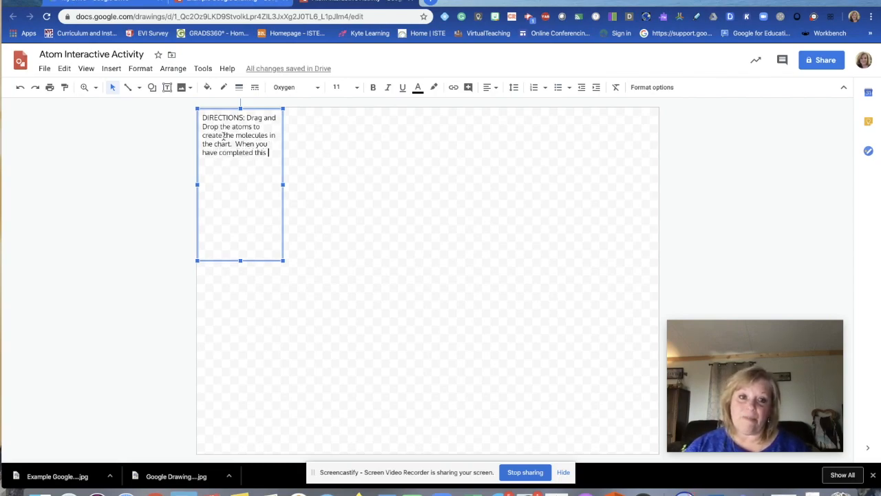
text(activity please be sure to )
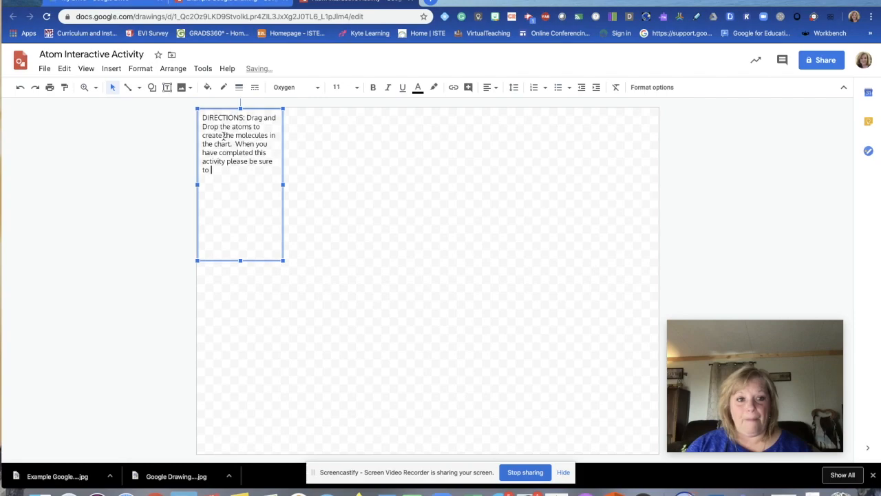
text(nMark As Done" in)
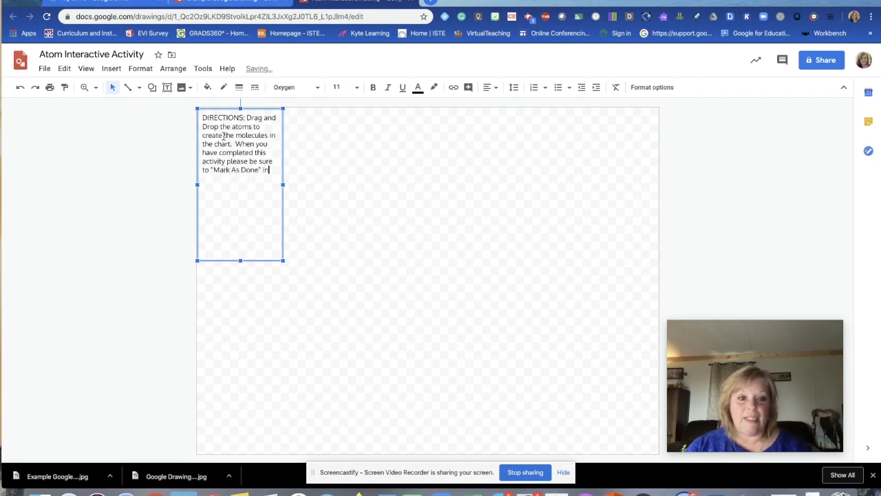
text( Google Classroom.)
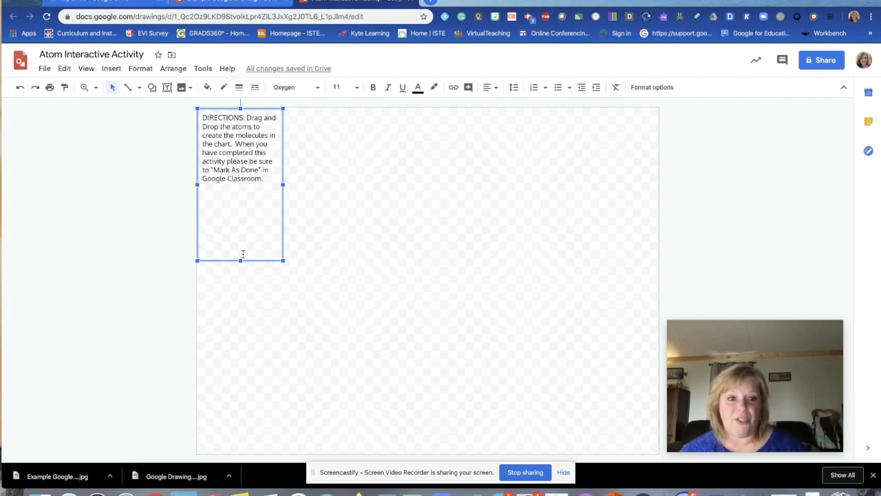
Step: Shrink the directions text box to fit its text, then show the basic Shapes palette
drag(240, 260, 240, 204)
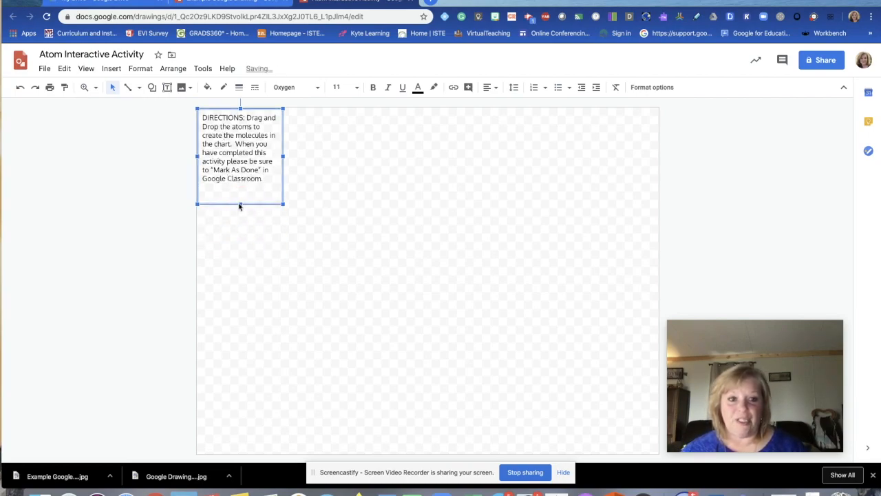
drag(283, 157, 272, 159)
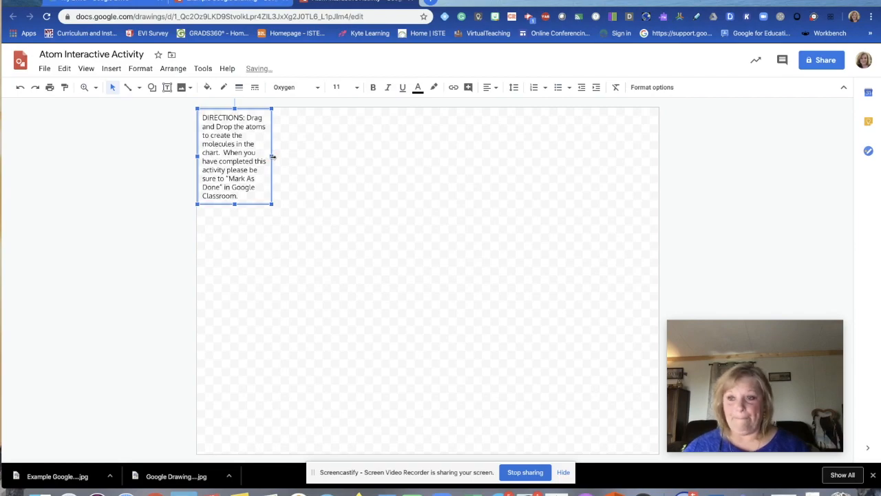
click(289, 199)
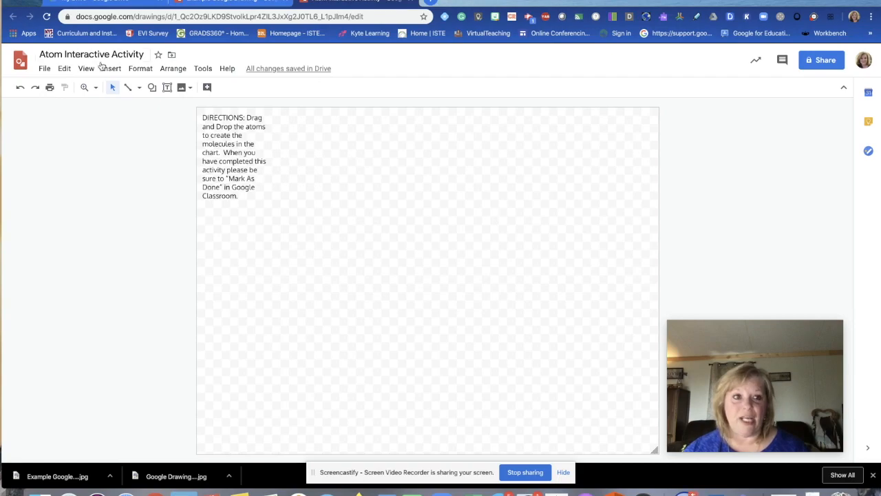
click(154, 88)
click(218, 107)
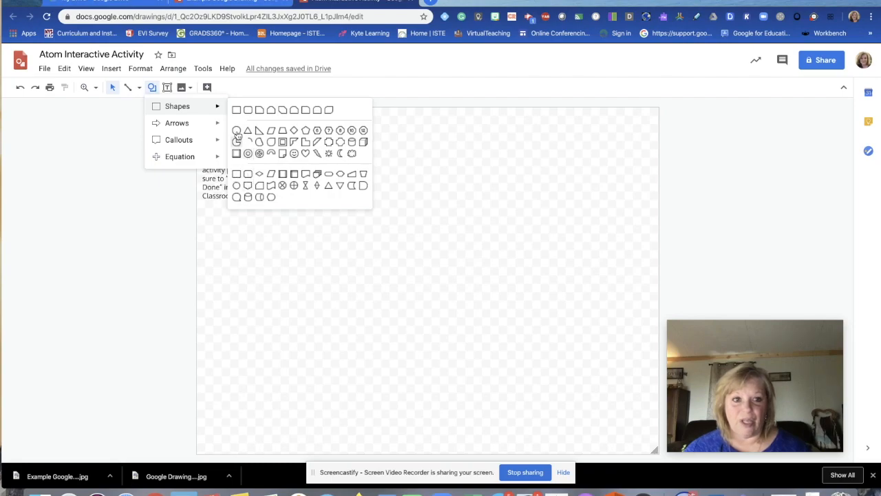
Step: Draw a large rectangle beside the directions text, reaching near the canvas bottom
click(236, 109)
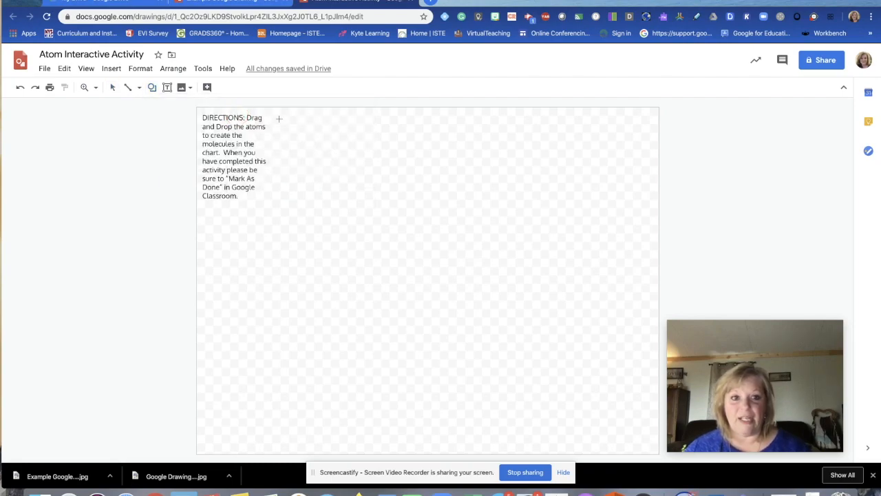
drag(277, 114, 579, 434)
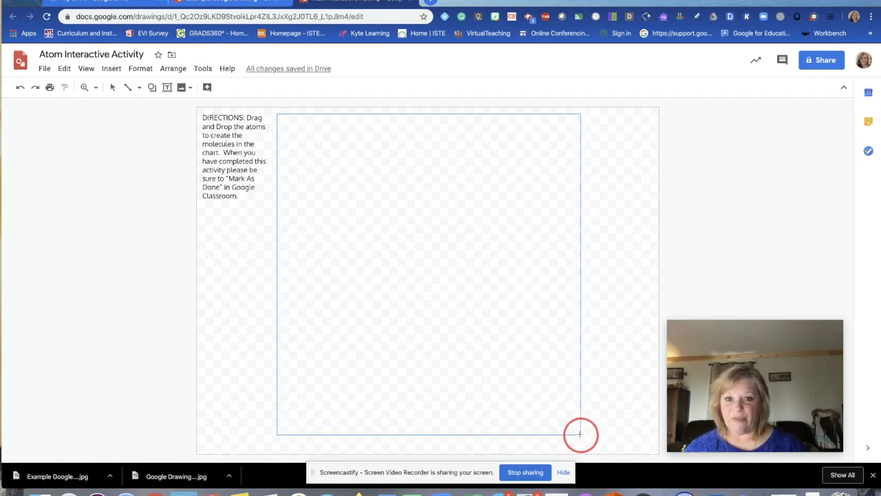
drag(580, 433, 580, 434)
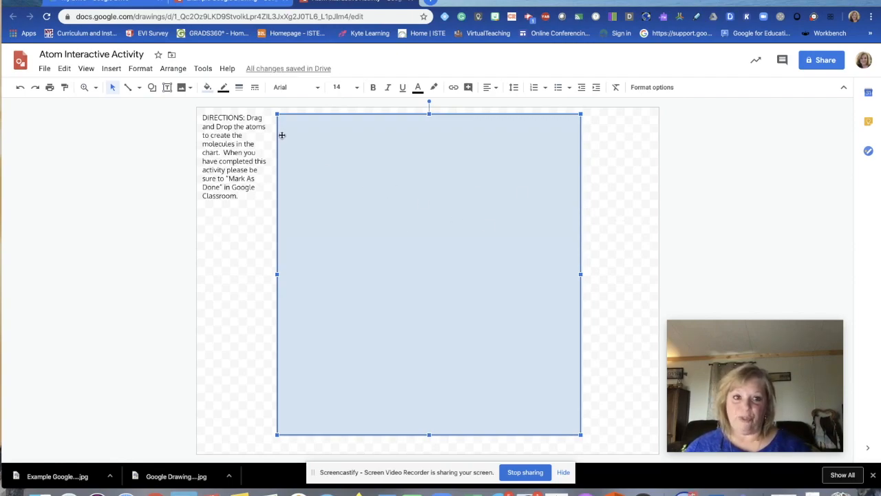
Step: Fill the rectangle with the gray radial gradient and widen it slightly to the right
click(207, 89)
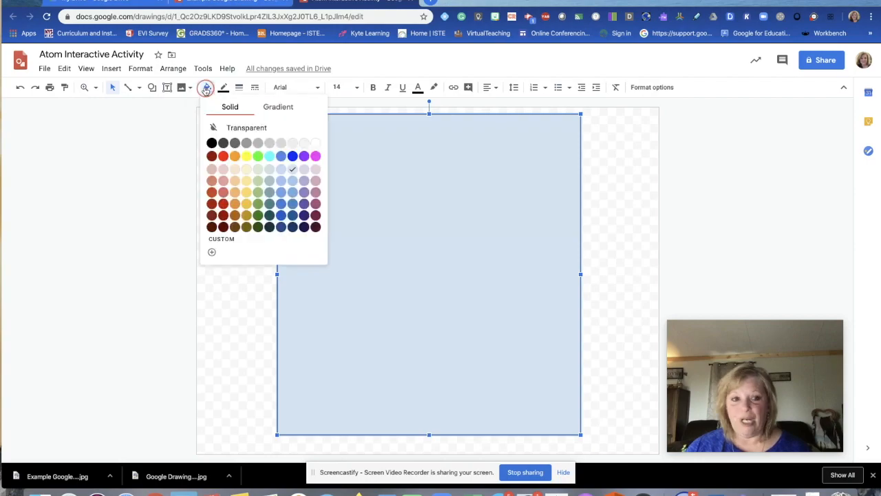
click(275, 110)
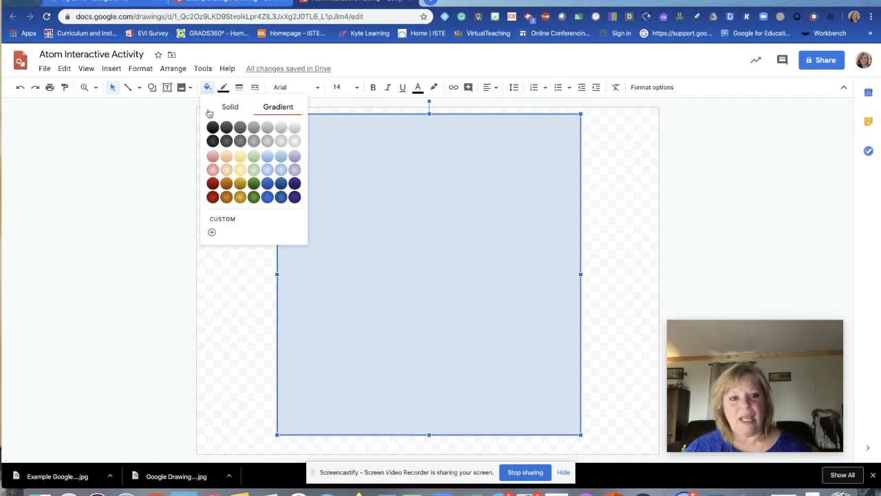
click(230, 107)
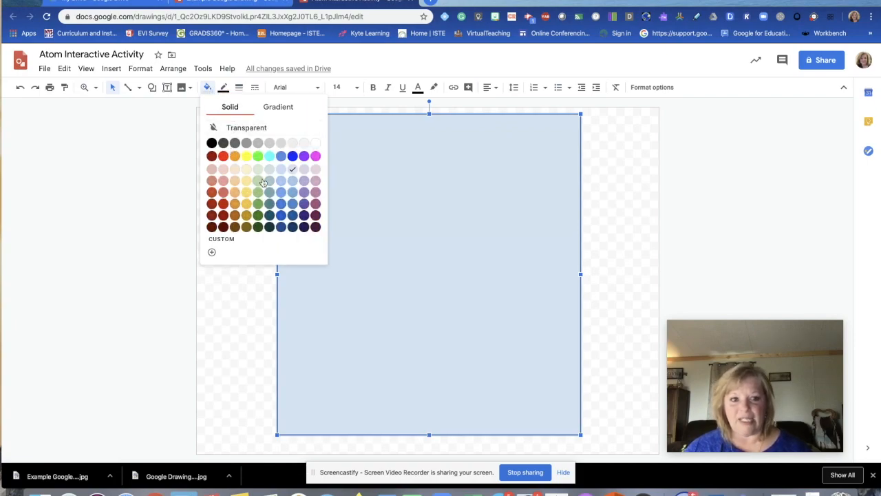
click(279, 108)
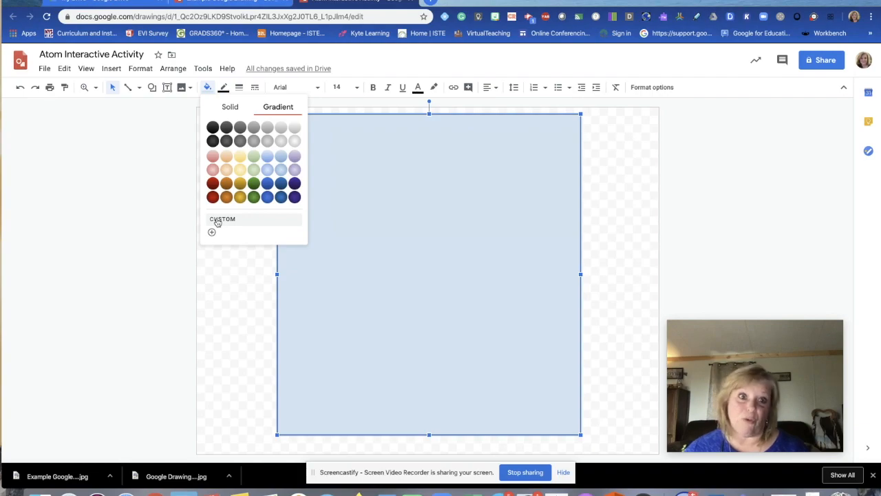
click(281, 141)
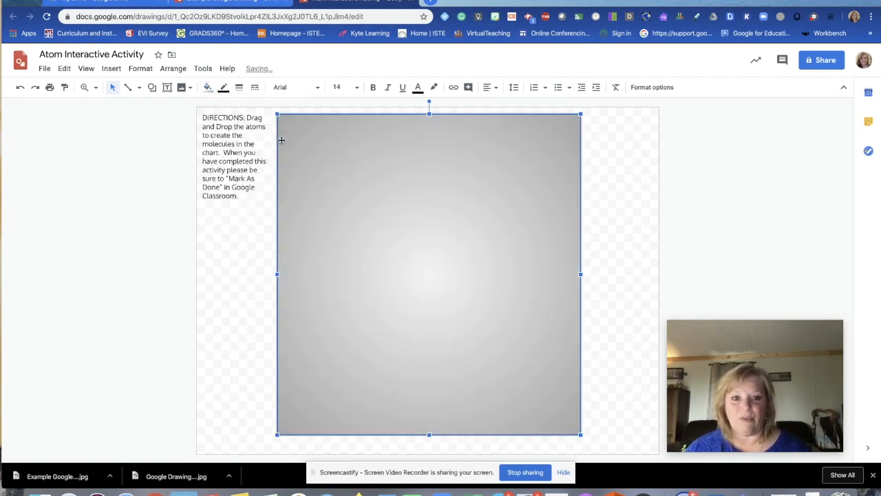
drag(582, 274, 598, 274)
click(615, 358)
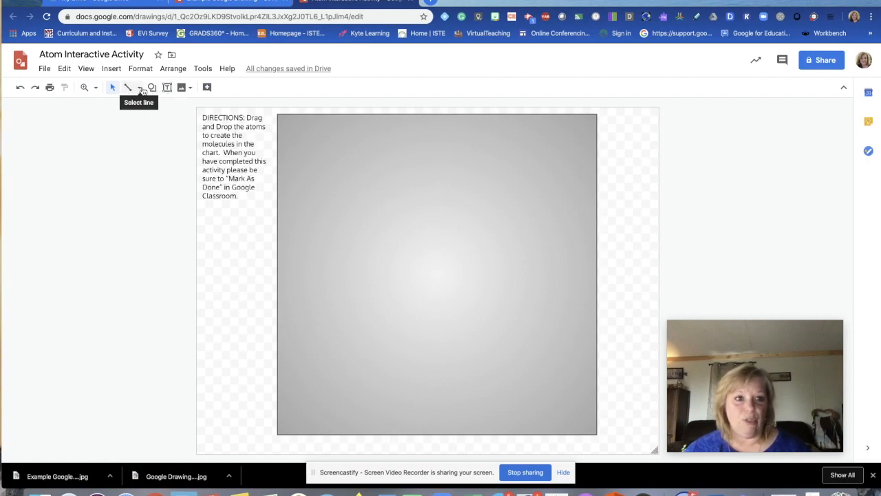
Step: Switch to the straight Line tool and nudge the gradient rectangle slightly down
click(152, 87)
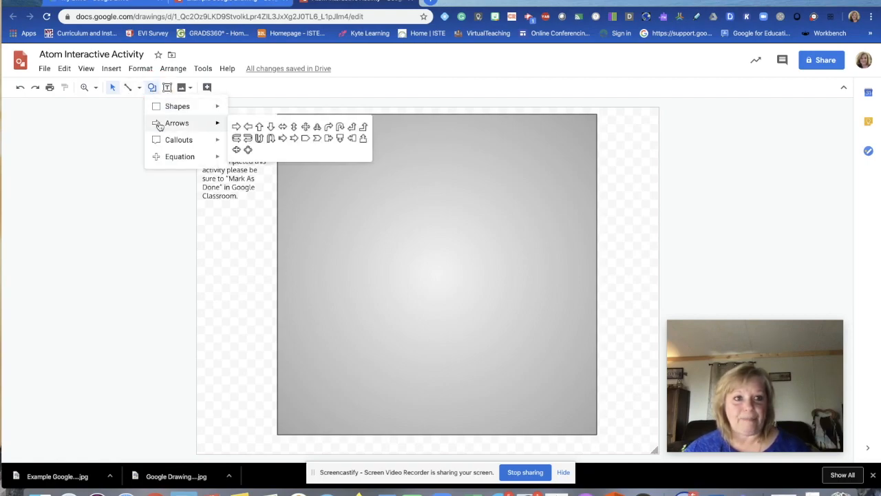
click(128, 87)
click(135, 88)
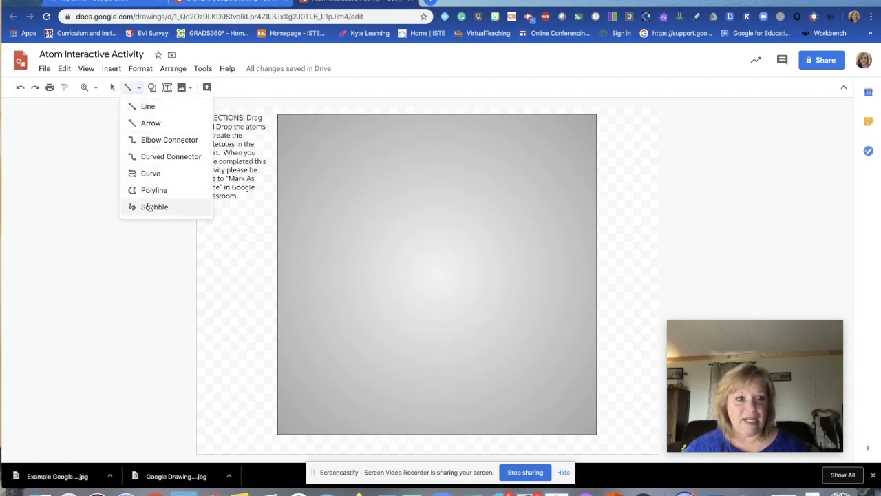
click(149, 107)
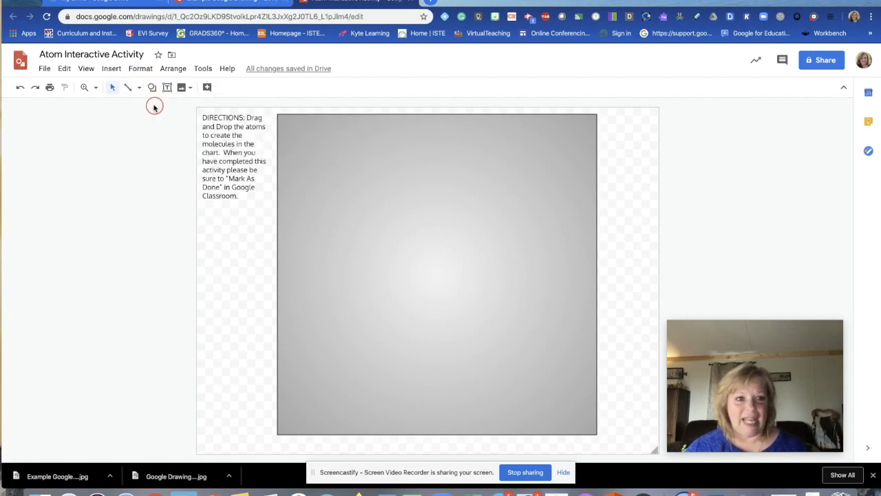
click(430, 114)
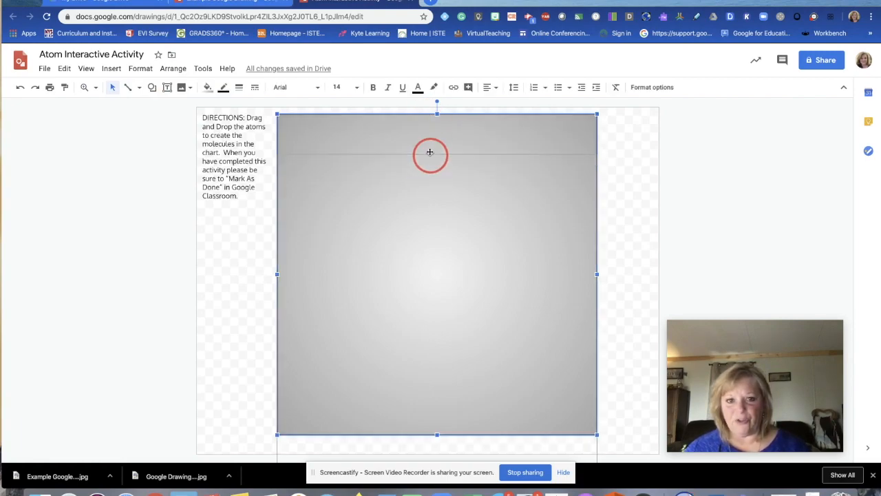
drag(430, 117, 429, 118)
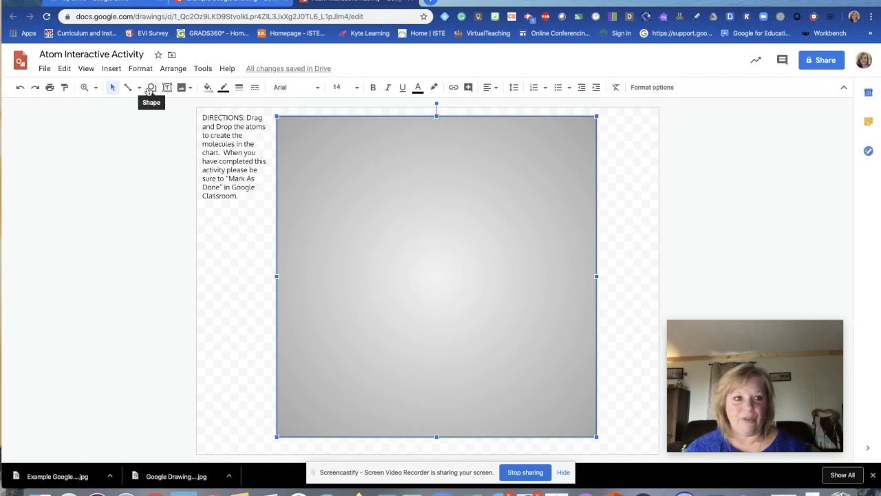
Step: Draw a vertical line down the rectangle's middle and a horizontal line across it
click(129, 88)
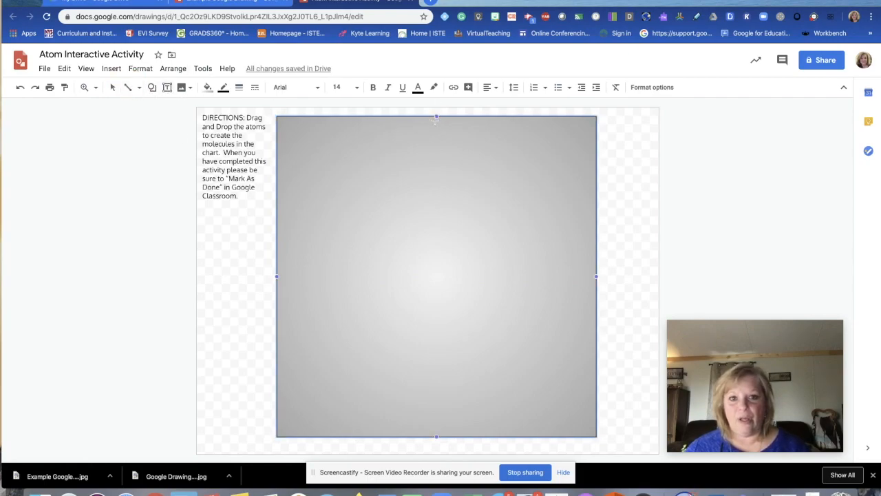
drag(436, 118, 437, 435)
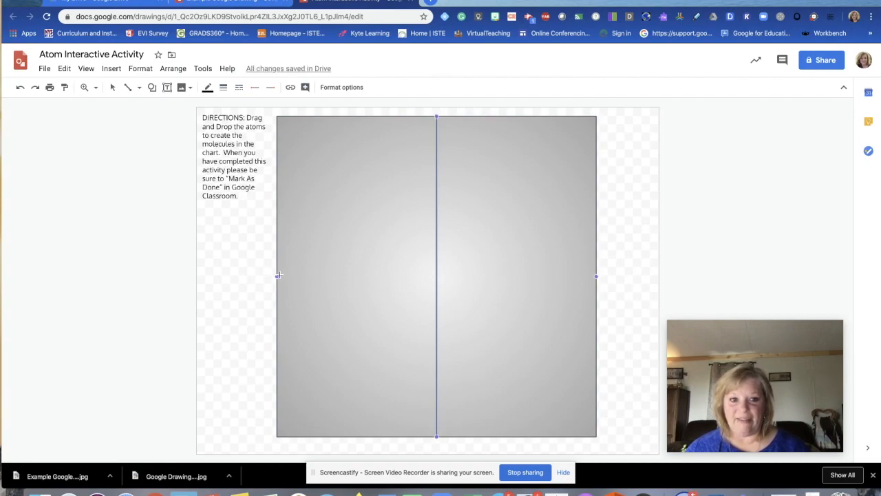
drag(277, 276, 596, 277)
click(626, 315)
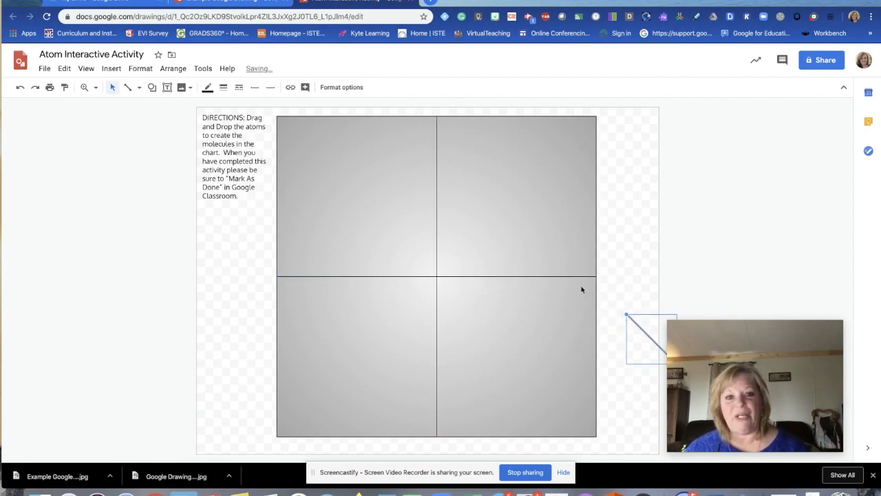
click(437, 175)
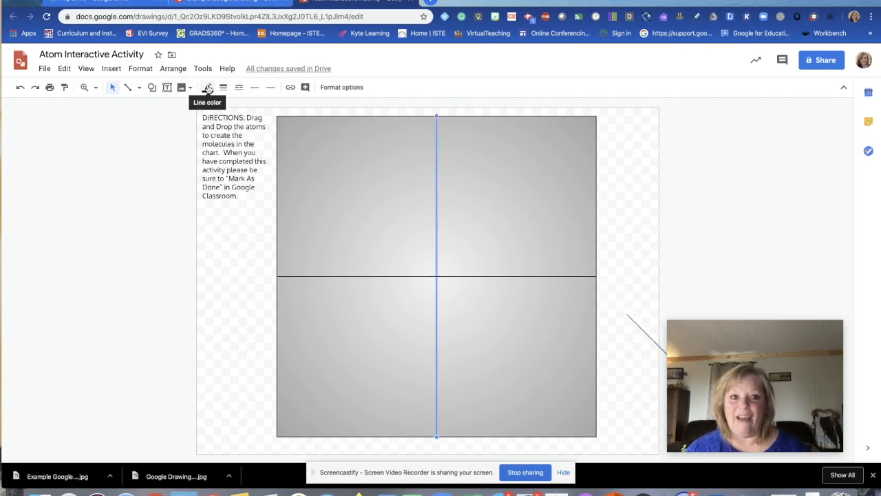
Step: Set the line weight of the vertical line, then the horizontal line, to 4px
click(221, 88)
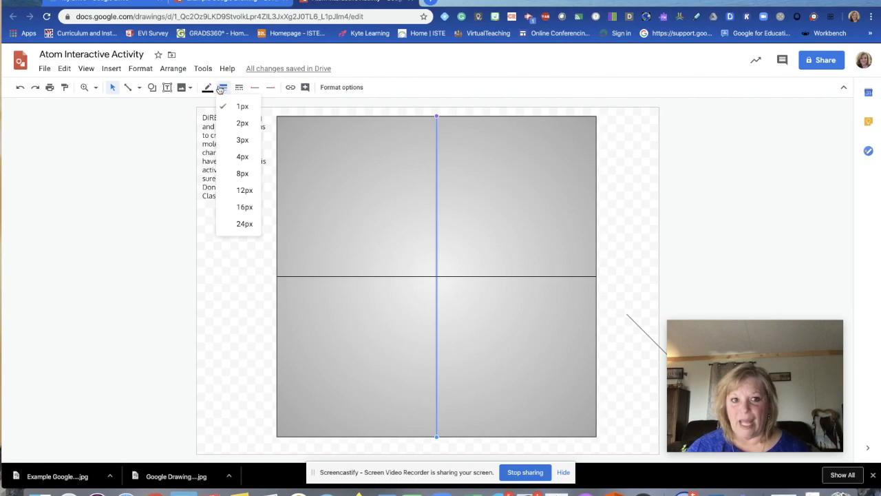
click(244, 157)
click(354, 277)
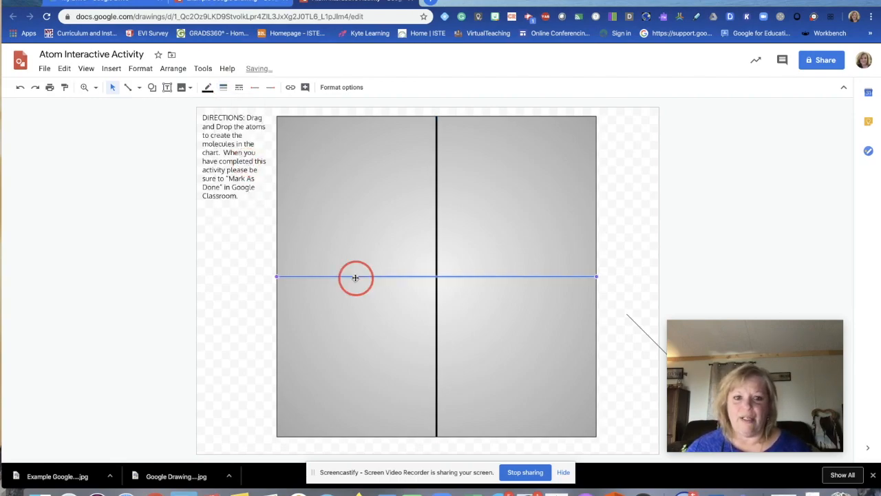
click(222, 86)
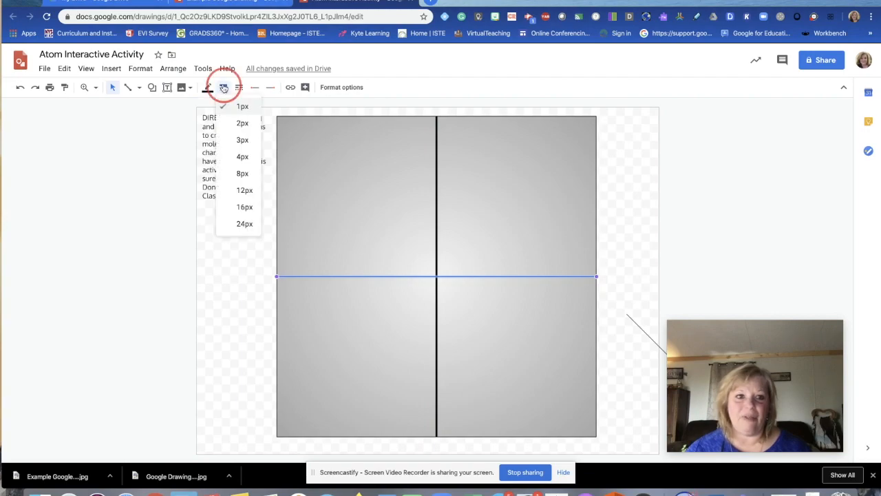
click(252, 158)
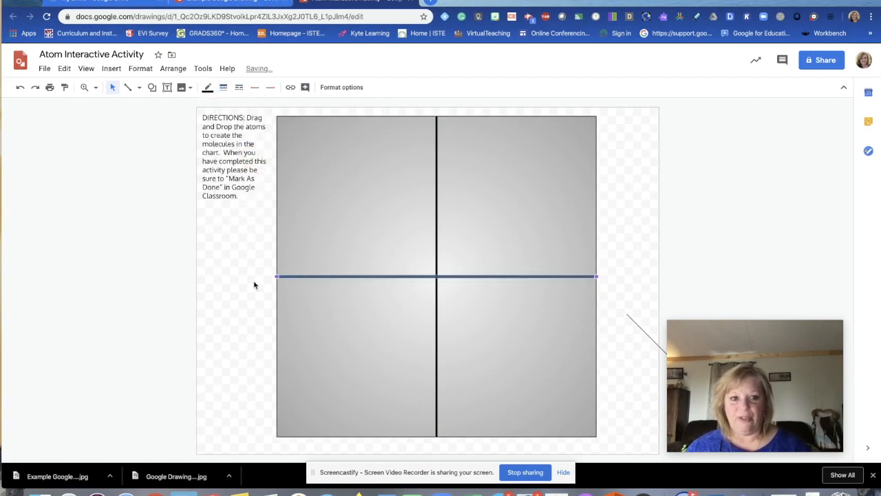